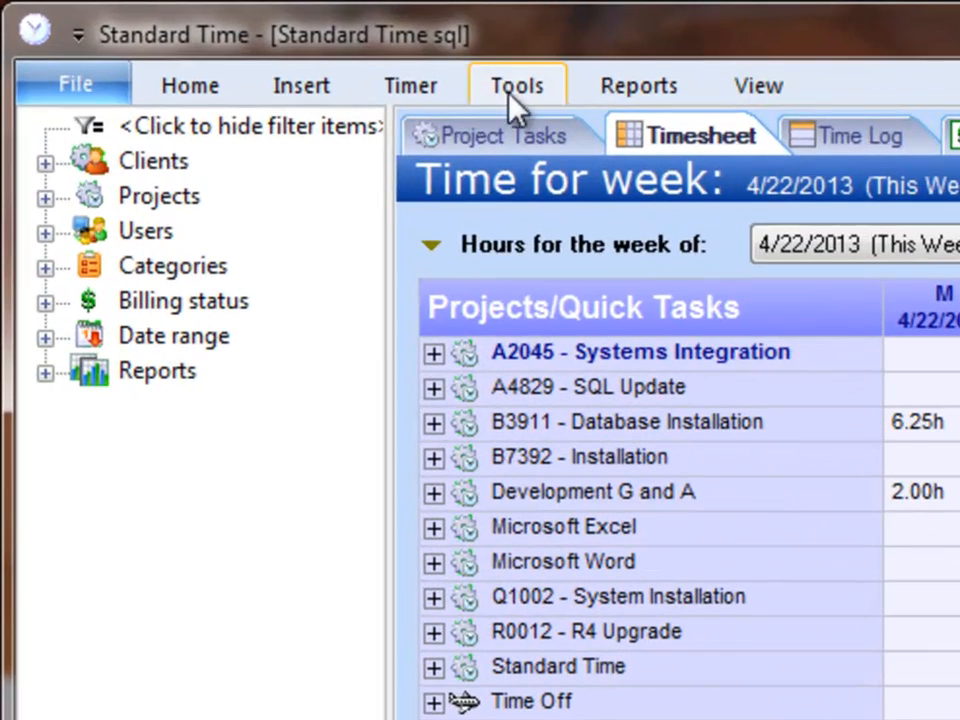
# Open Assign Users By Skill for project A4829 - SQL Update from Tools > Projects
pyautogui.click(249, 42)
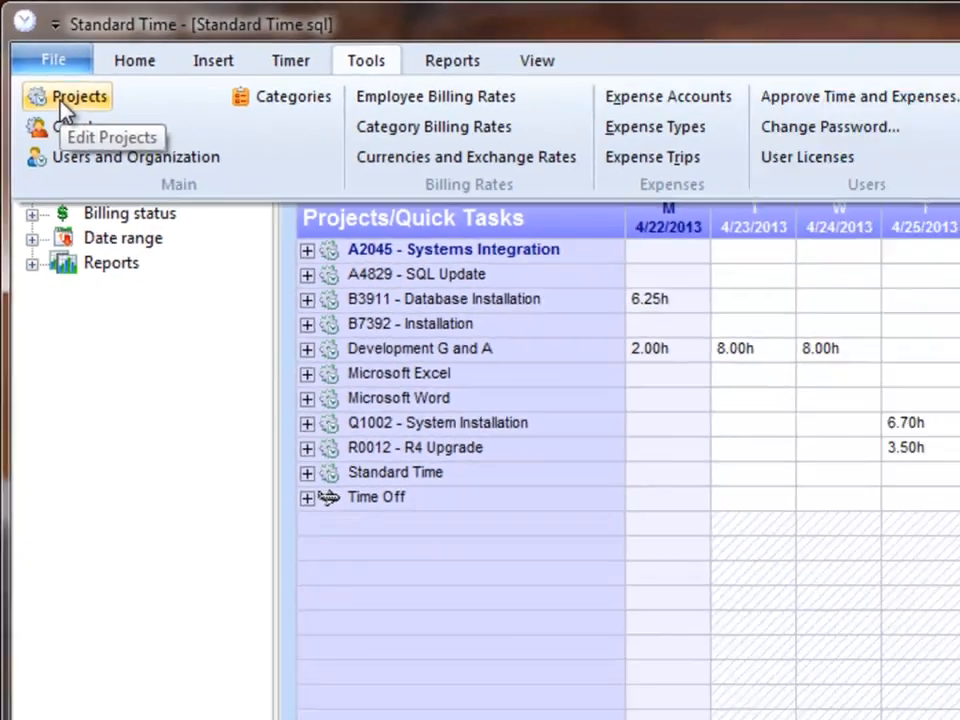
pyautogui.click(87, 144)
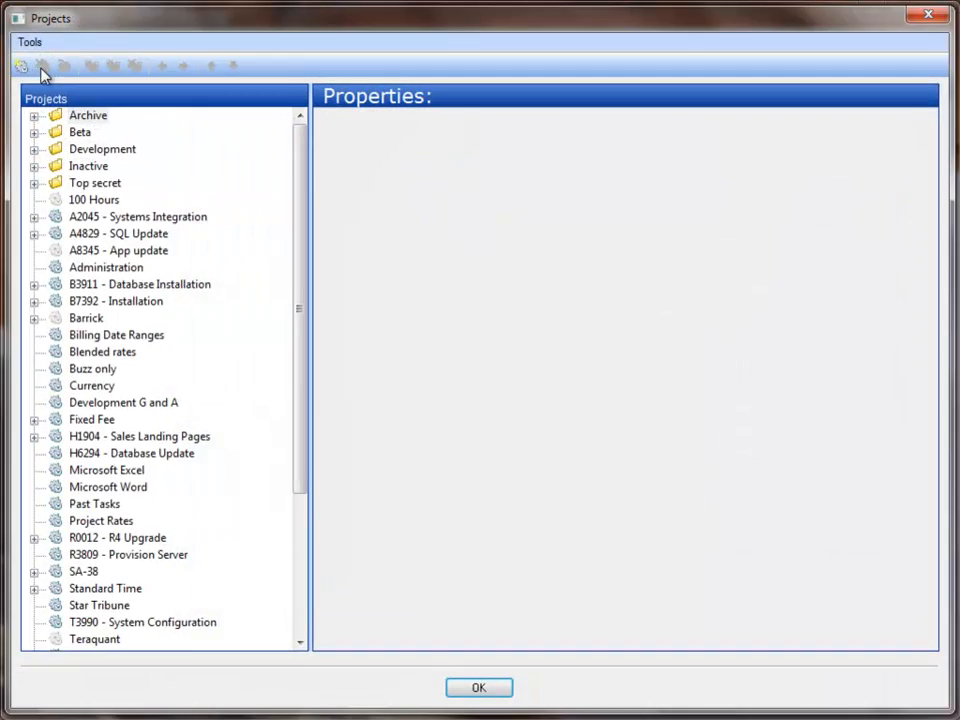
pyautogui.rightClick(66, 232)
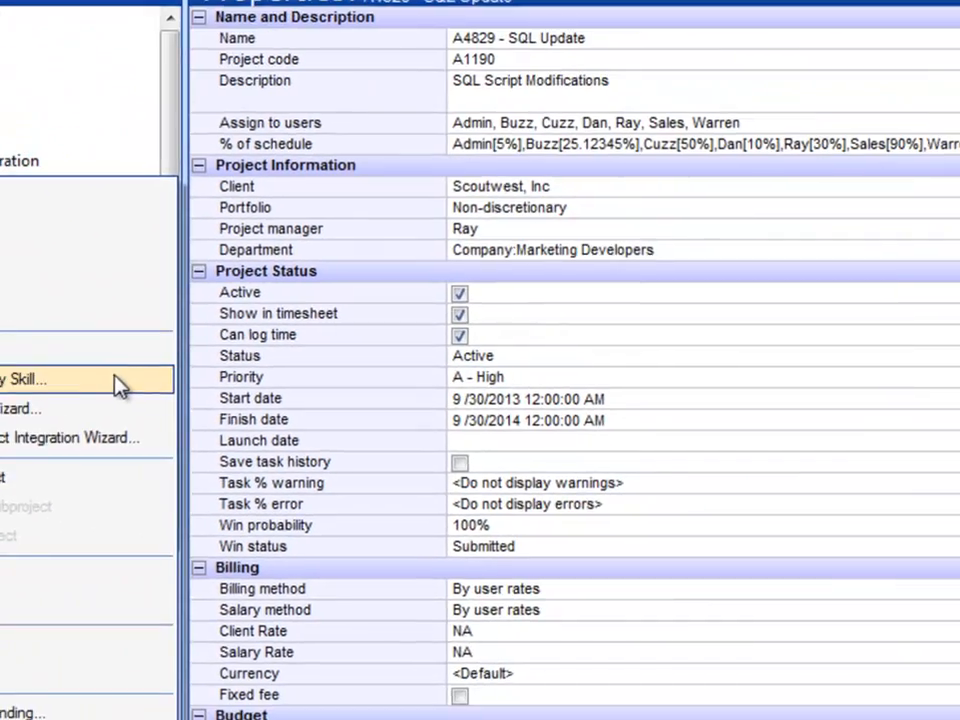
pyautogui.click(640, 425)
# Search users by the skills ENG1, ENG2 and ENG3
pyautogui.click(381, 144)
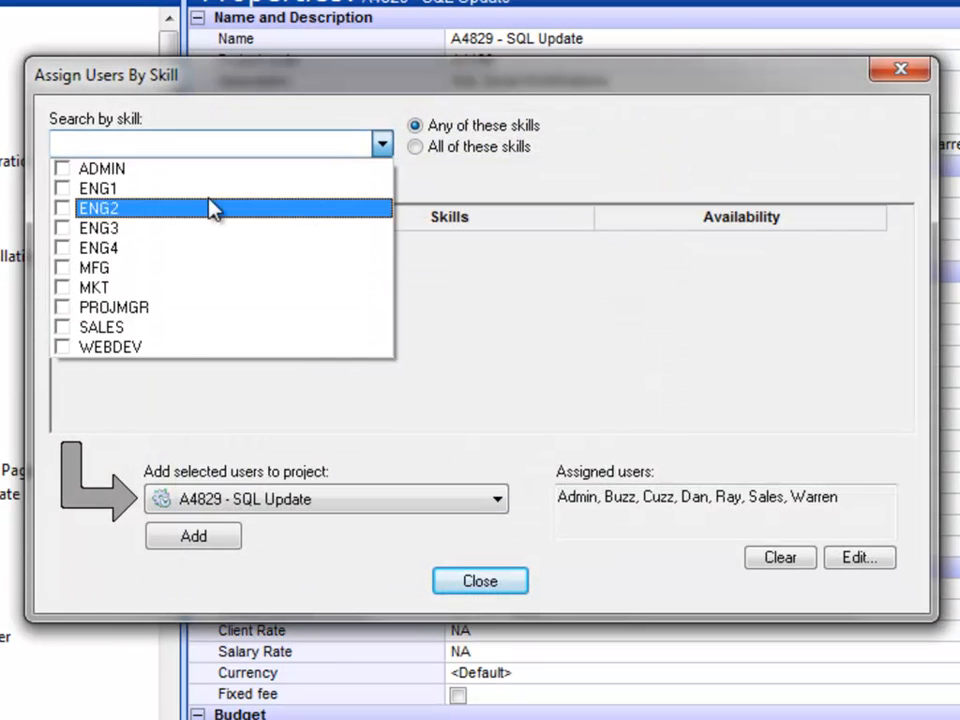
pyautogui.click(62, 188)
pyautogui.click(62, 208)
pyautogui.click(62, 227)
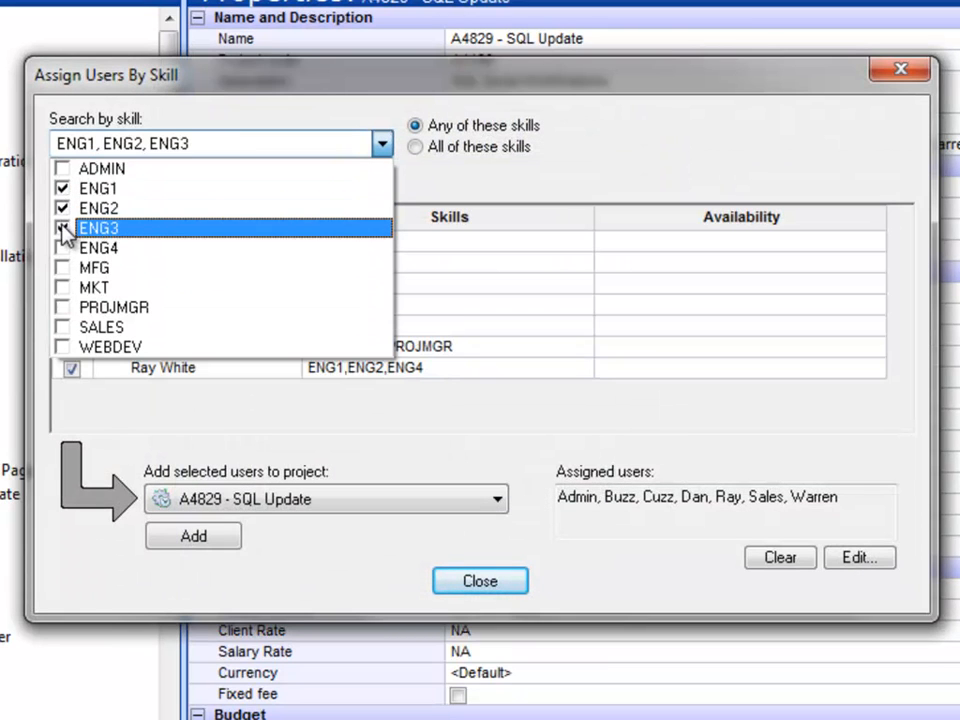
pyautogui.click(642, 148)
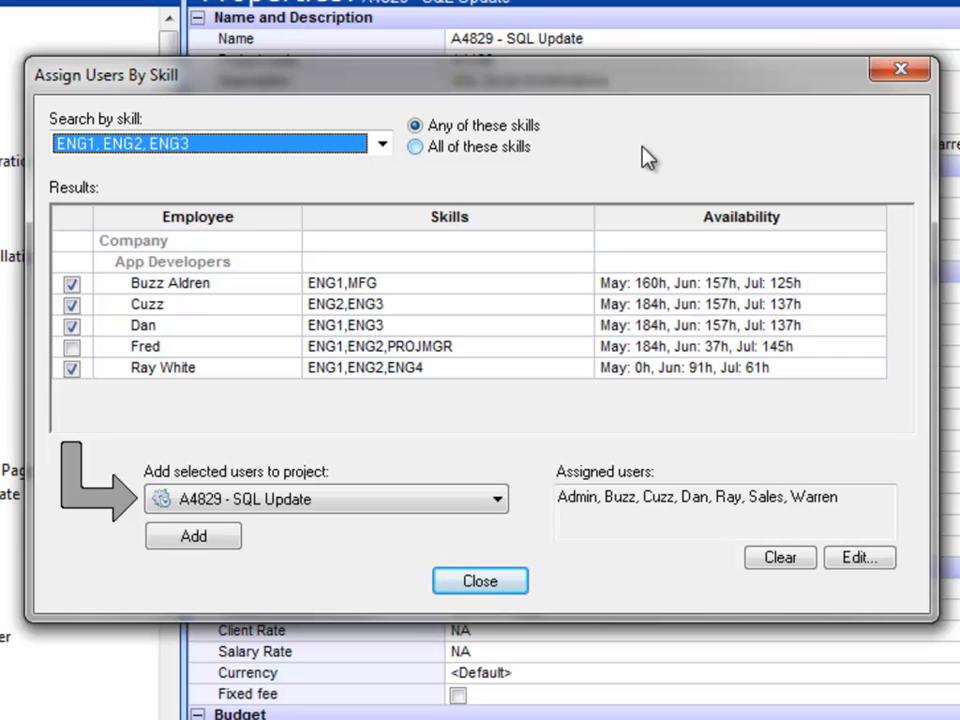
# Review the five matching users, including one with ENG1, ENG2, PROJMGR skills and his availability
pyautogui.click(240, 290)
pyautogui.click(228, 308)
pyautogui.click(228, 330)
pyautogui.click(224, 369)
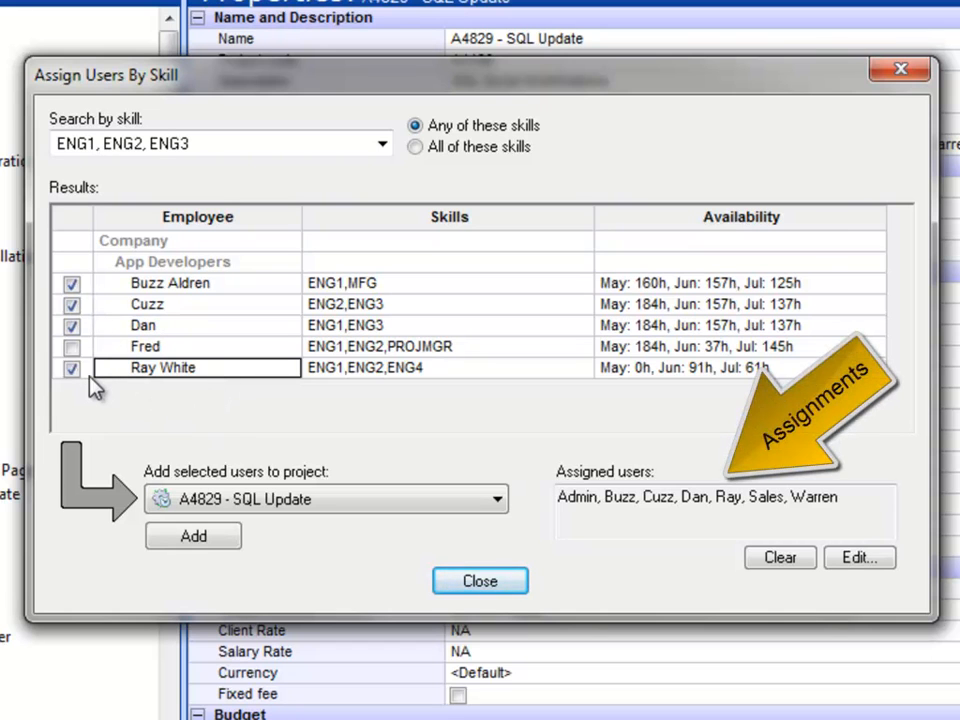
pyautogui.click(228, 352)
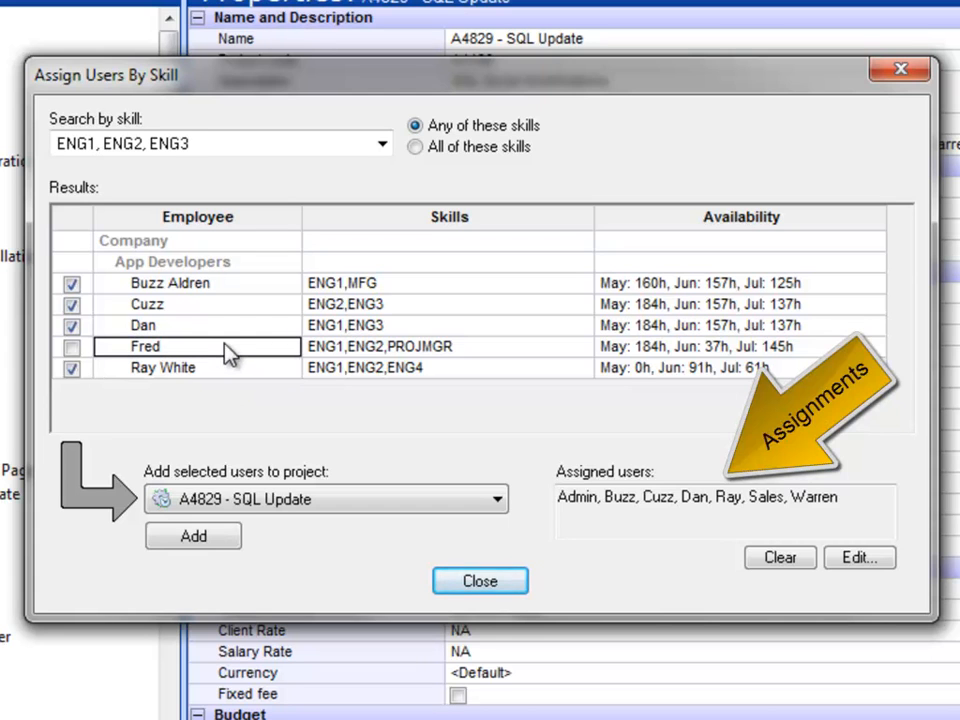
pyautogui.click(488, 350)
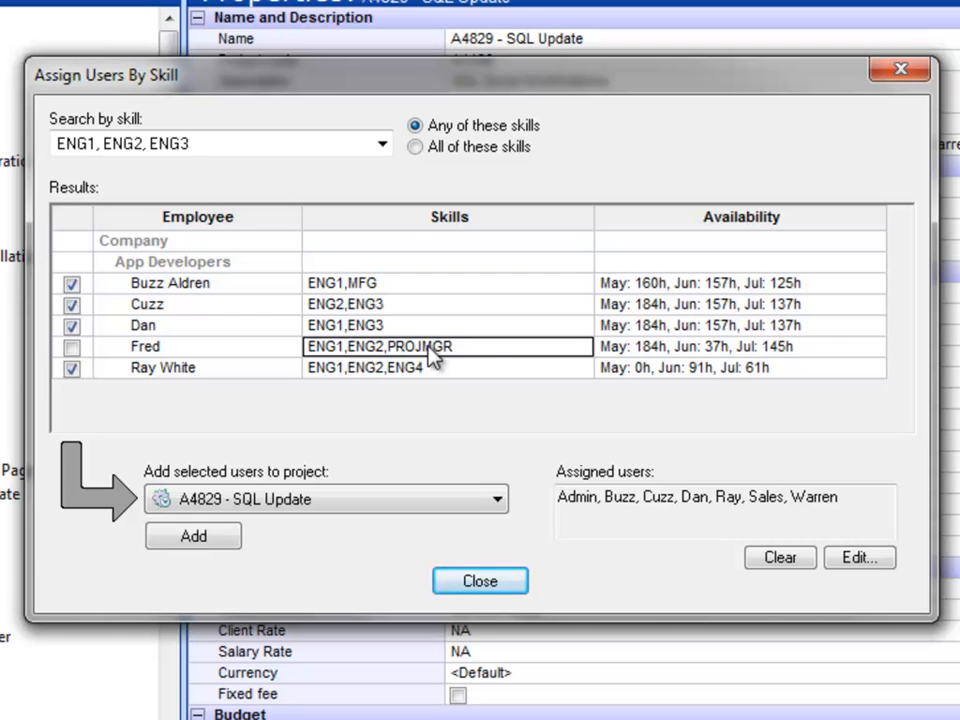
pyautogui.click(827, 346)
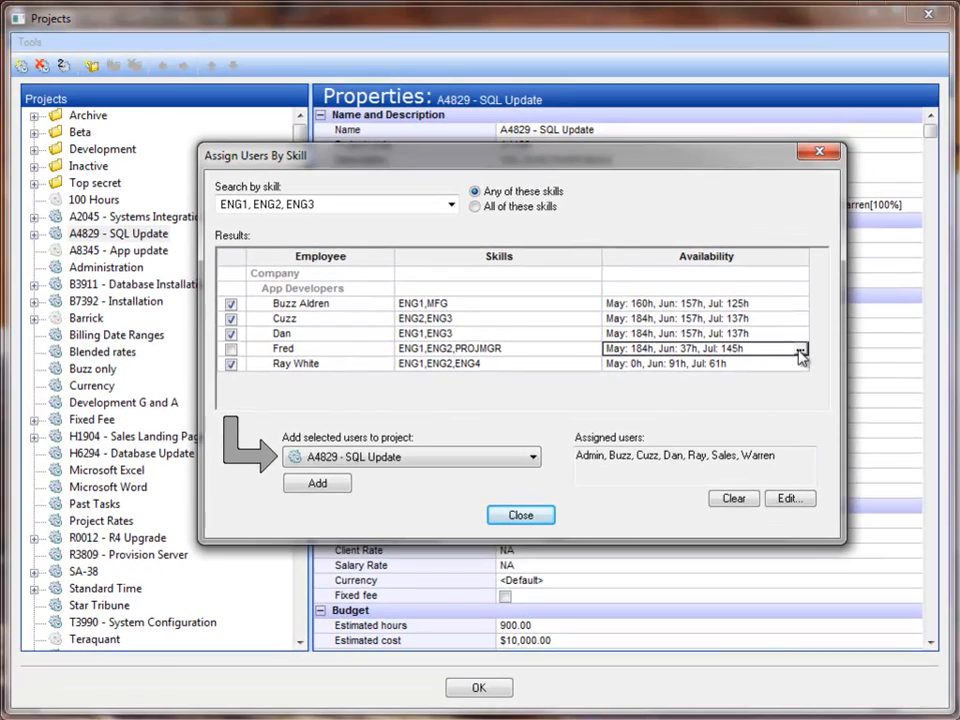
pyautogui.click(832, 349)
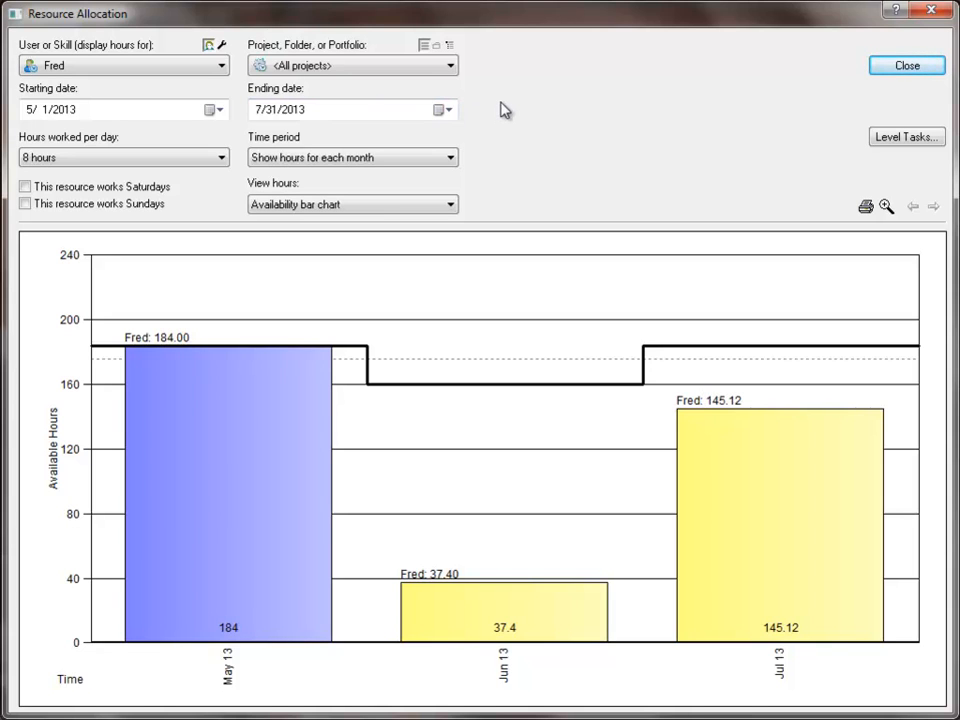
pyautogui.click(452, 206)
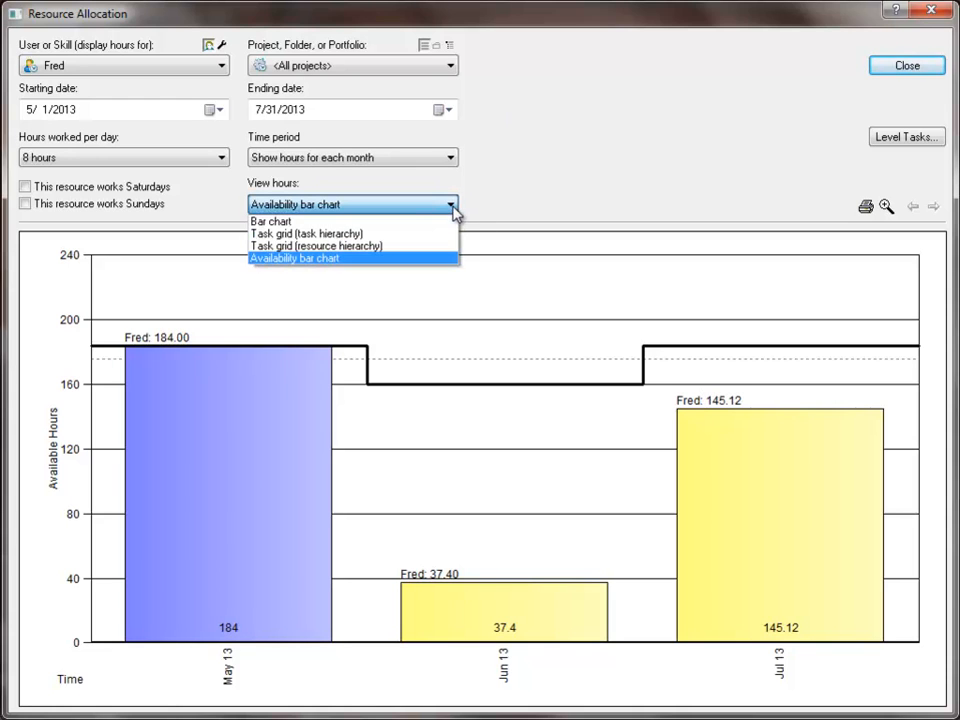
pyautogui.click(389, 221)
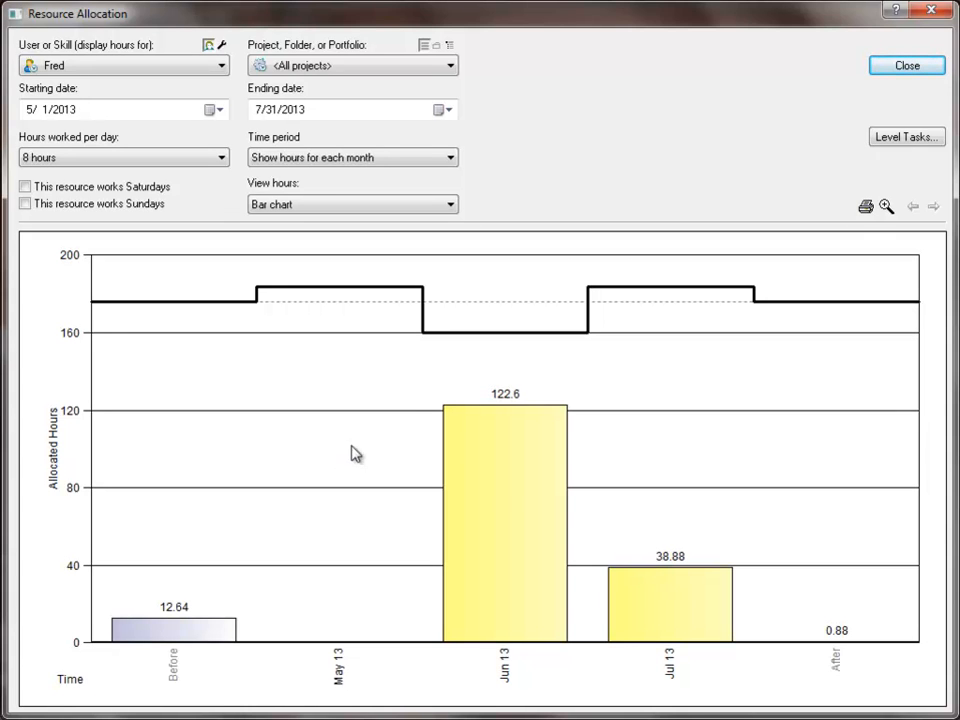
pyautogui.moveTo(477, 420)
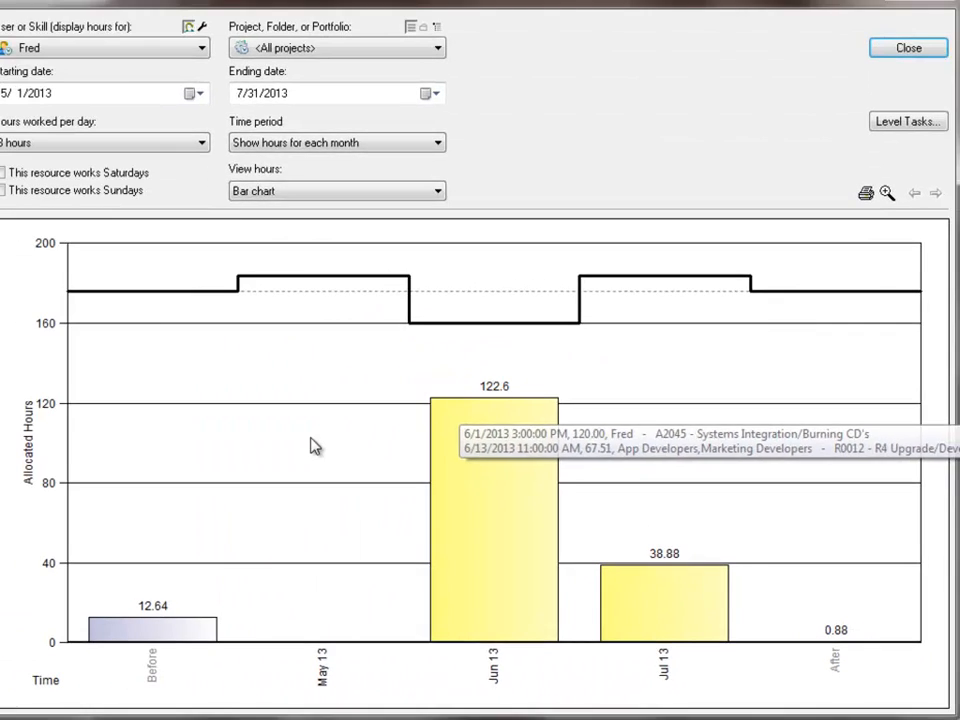
pyautogui.click(342, 206)
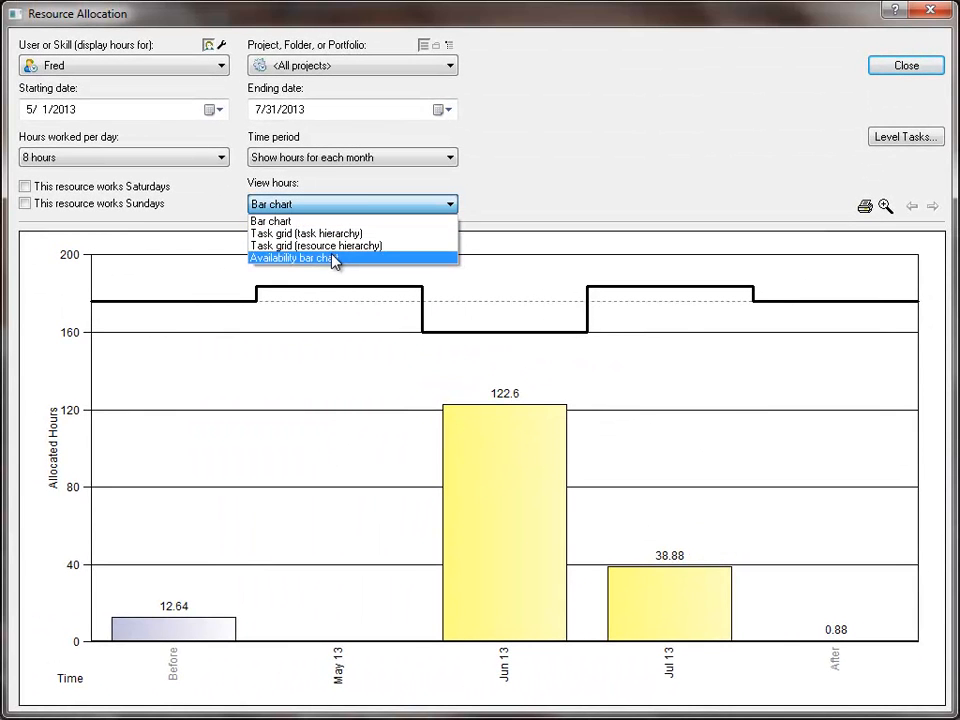
pyautogui.click(336, 258)
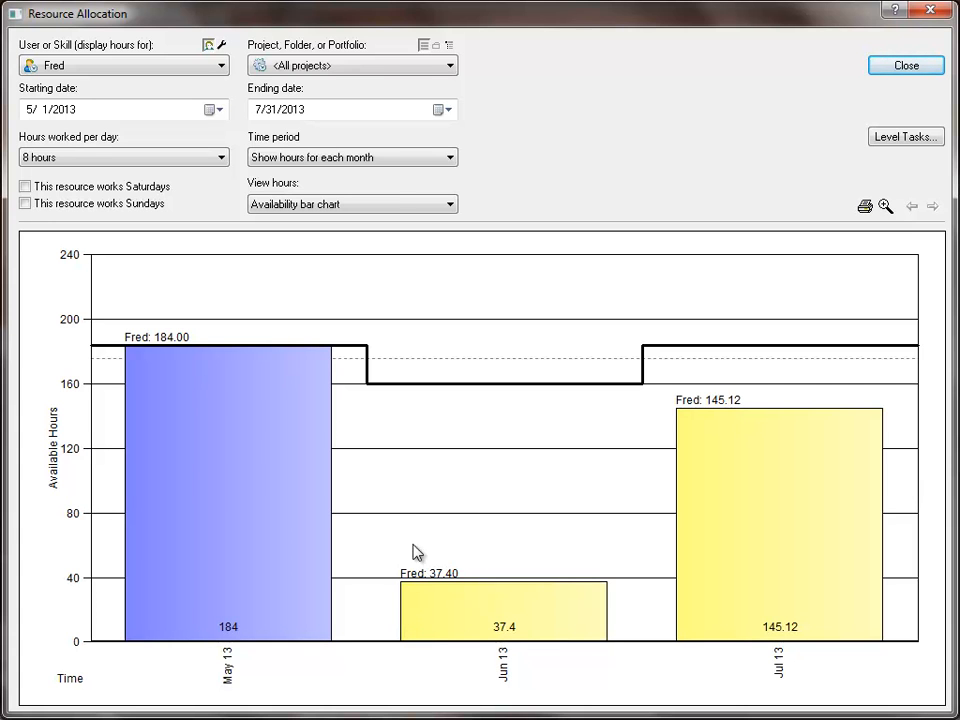
pyautogui.click(896, 67)
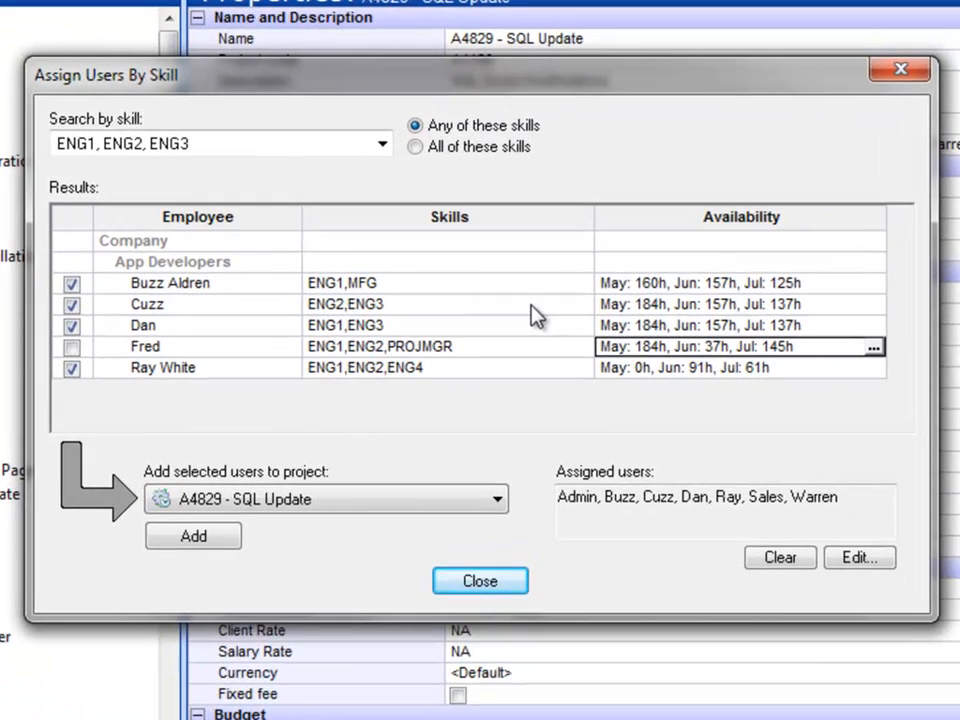
# Review each matching user's skills, such as ENG1,MFG, and monthly availability
pyautogui.click(506, 286)
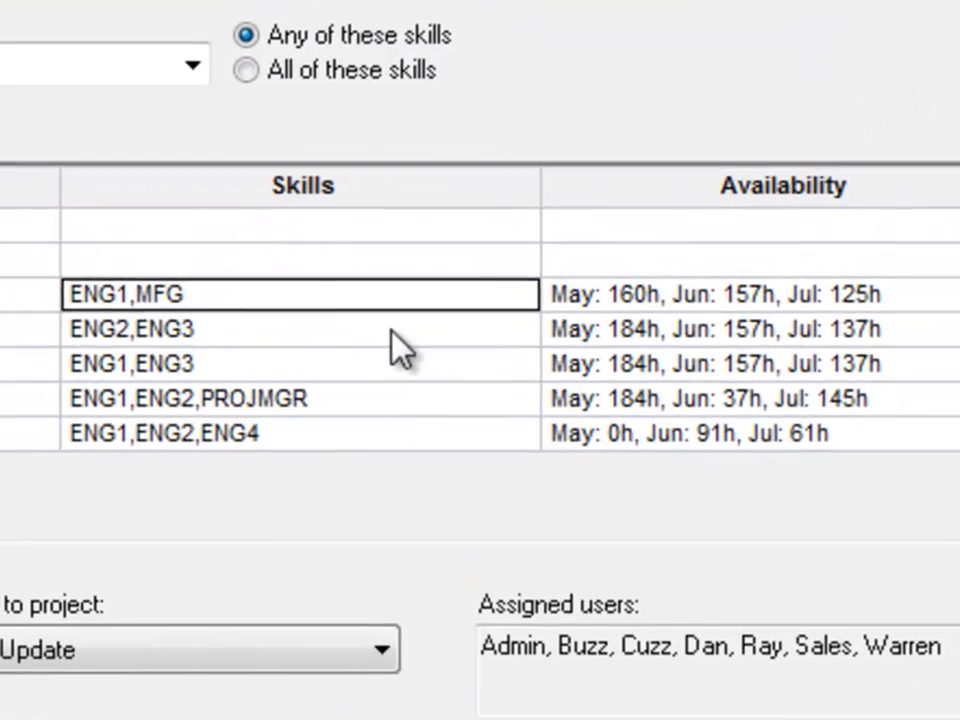
pyautogui.click(391, 333)
pyautogui.click(390, 362)
pyautogui.click(398, 392)
pyautogui.click(945, 294)
pyautogui.click(935, 329)
pyautogui.click(925, 364)
pyautogui.click(909, 400)
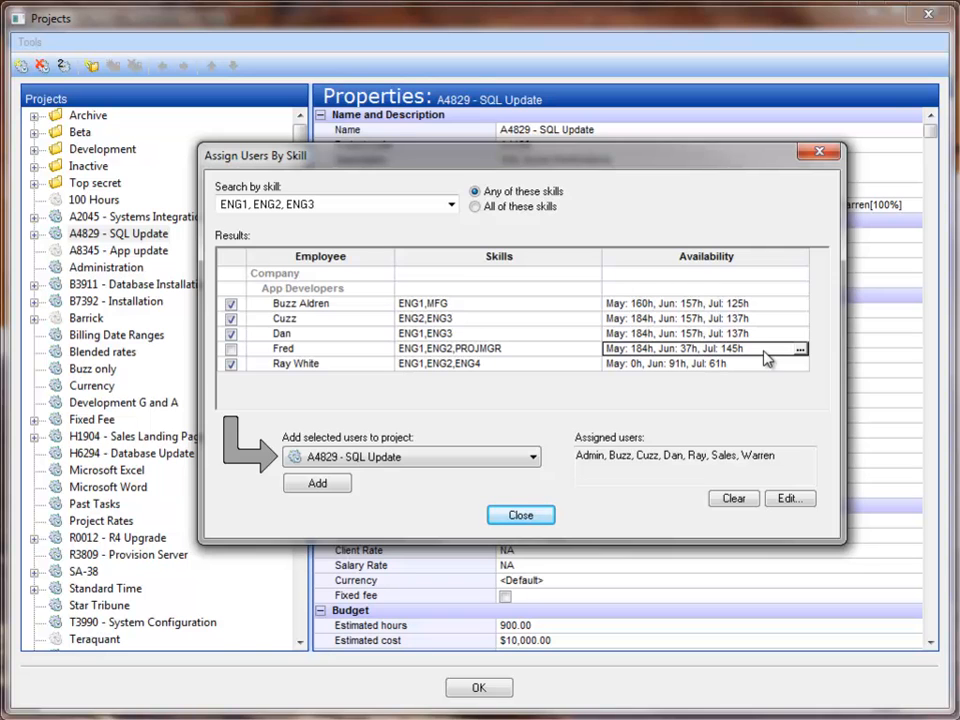
# Close the Assign Users By Skill dialog and the Projects window without changes
pyautogui.click(523, 514)
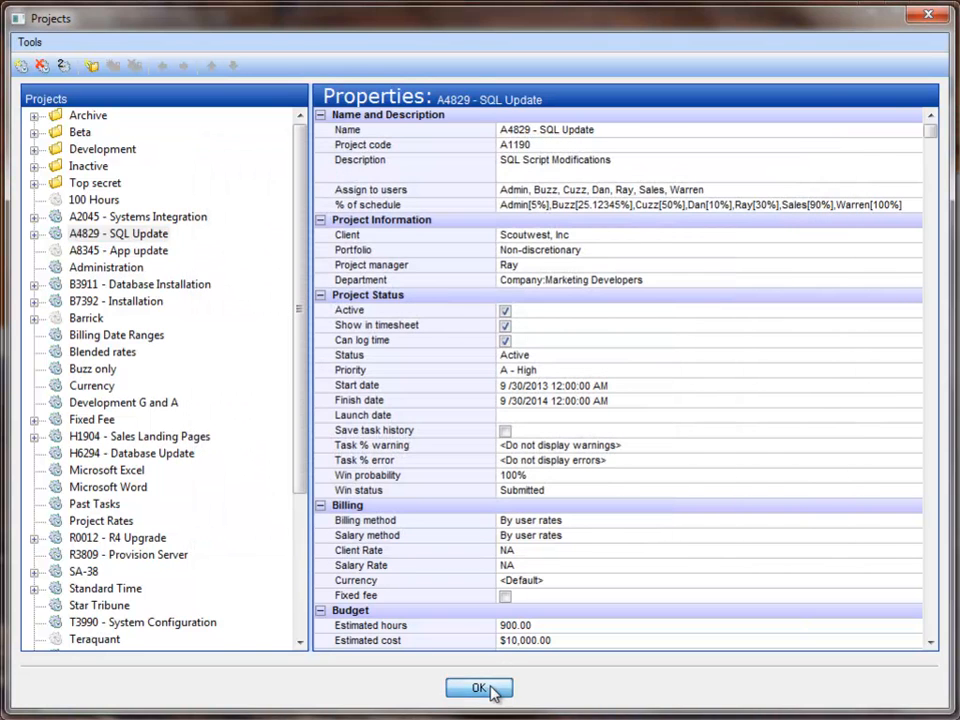
pyautogui.click(480, 688)
pyautogui.click(250, 42)
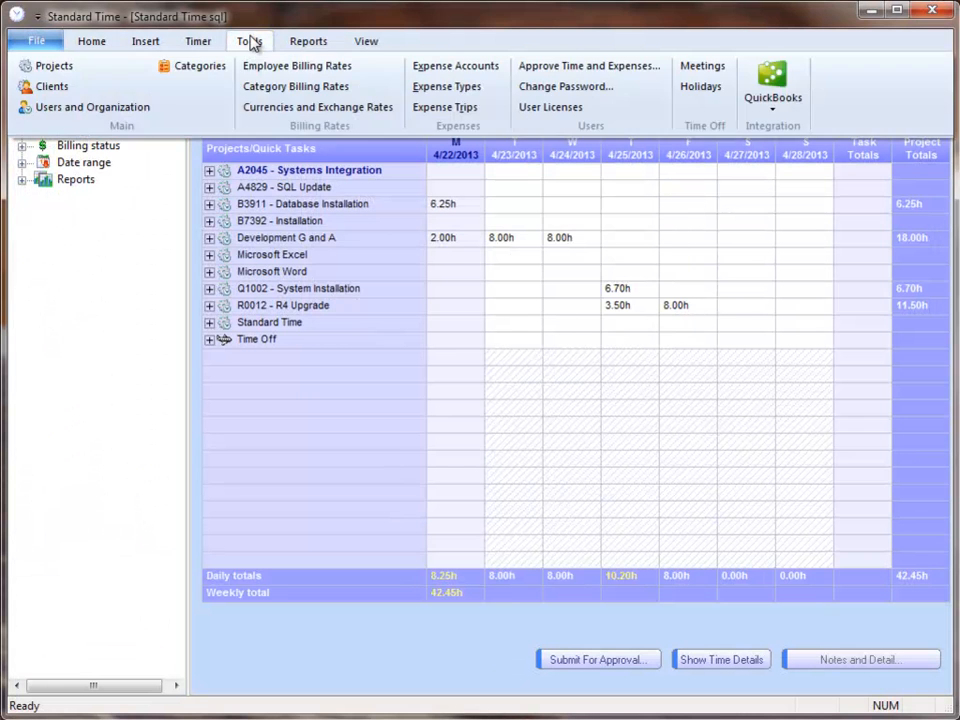
# Inspect users' Skills values (ENG1,MFG; ENG1,ENG2,PROJMGR) in the Users list, then close it unedited
pyautogui.click(118, 108)
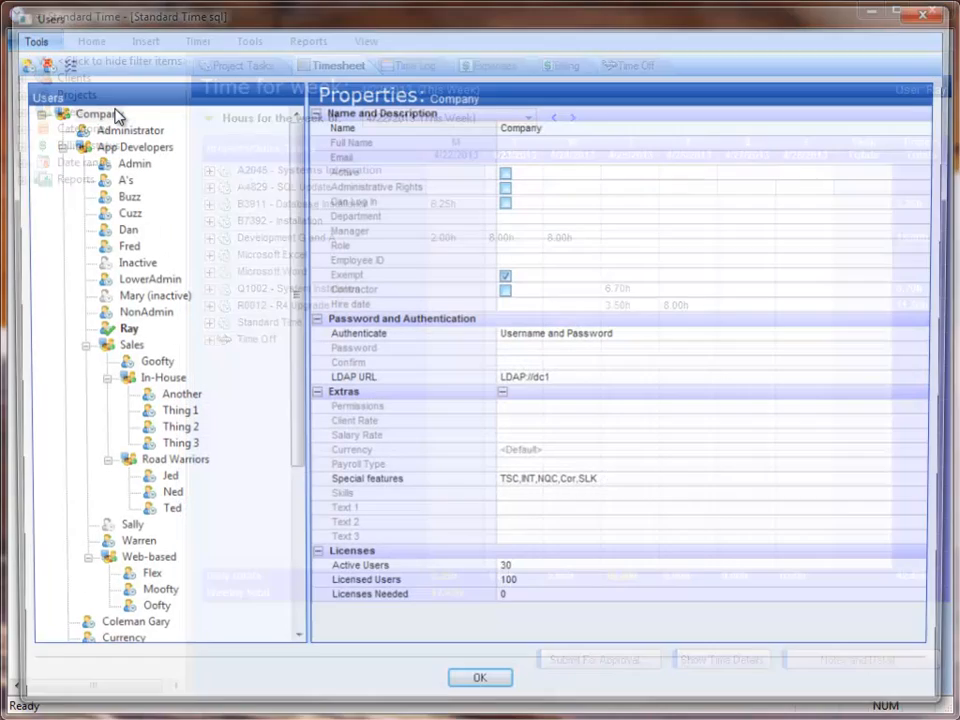
pyautogui.click(122, 197)
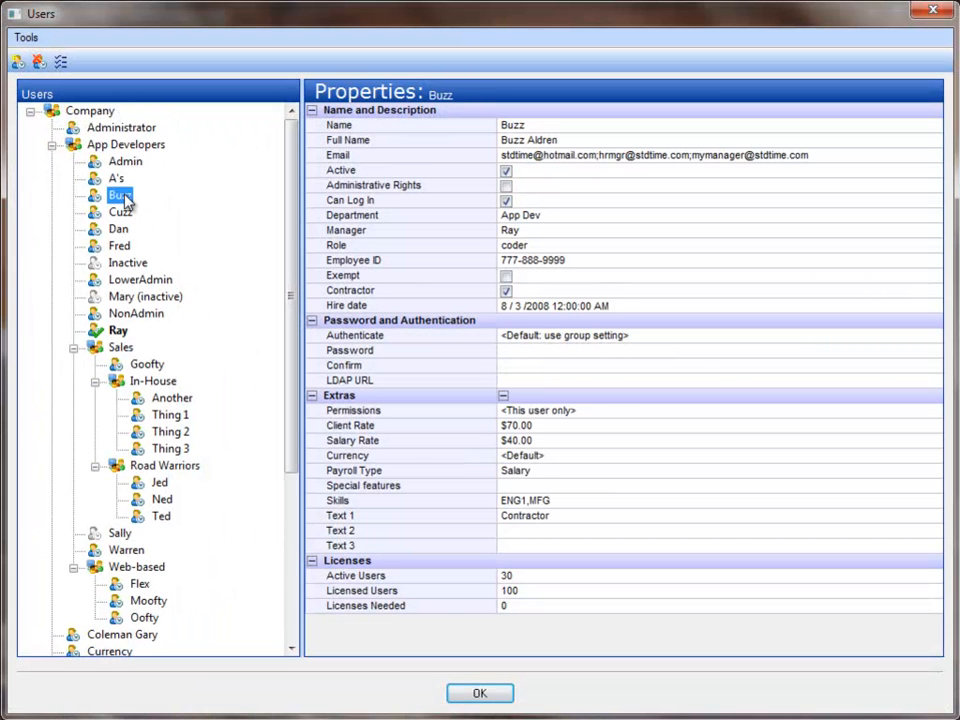
pyautogui.click(590, 500)
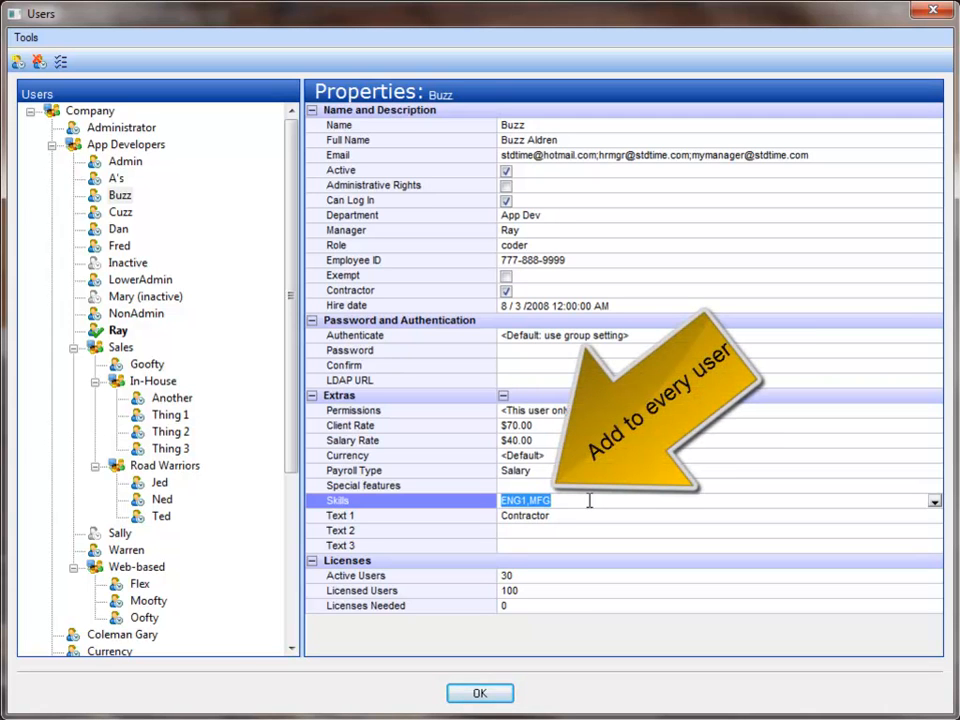
pyautogui.click(118, 212)
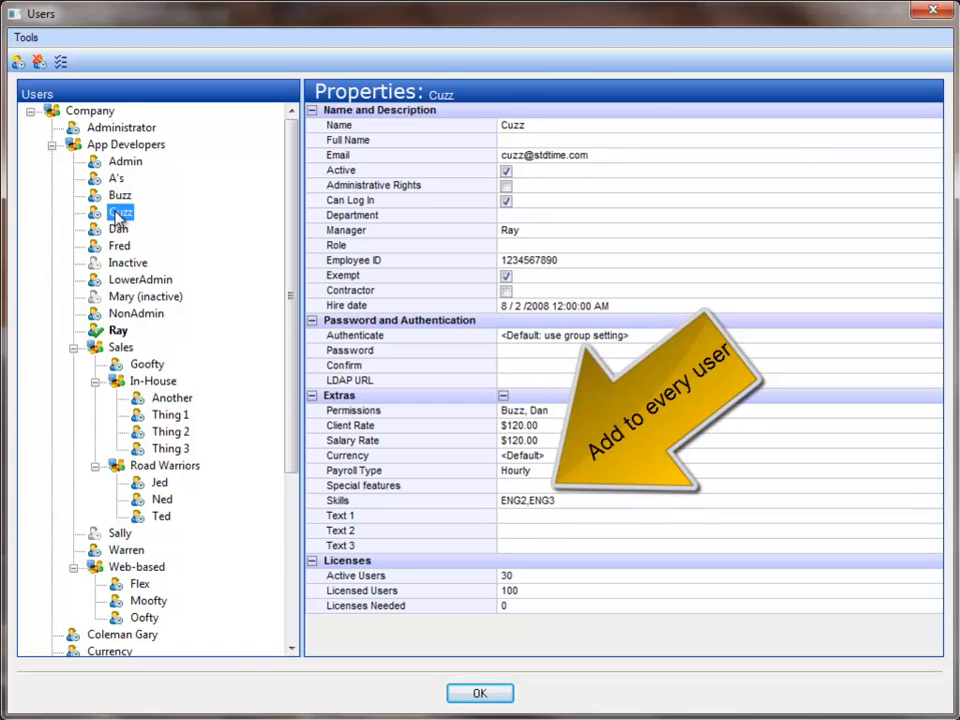
pyautogui.click(643, 500)
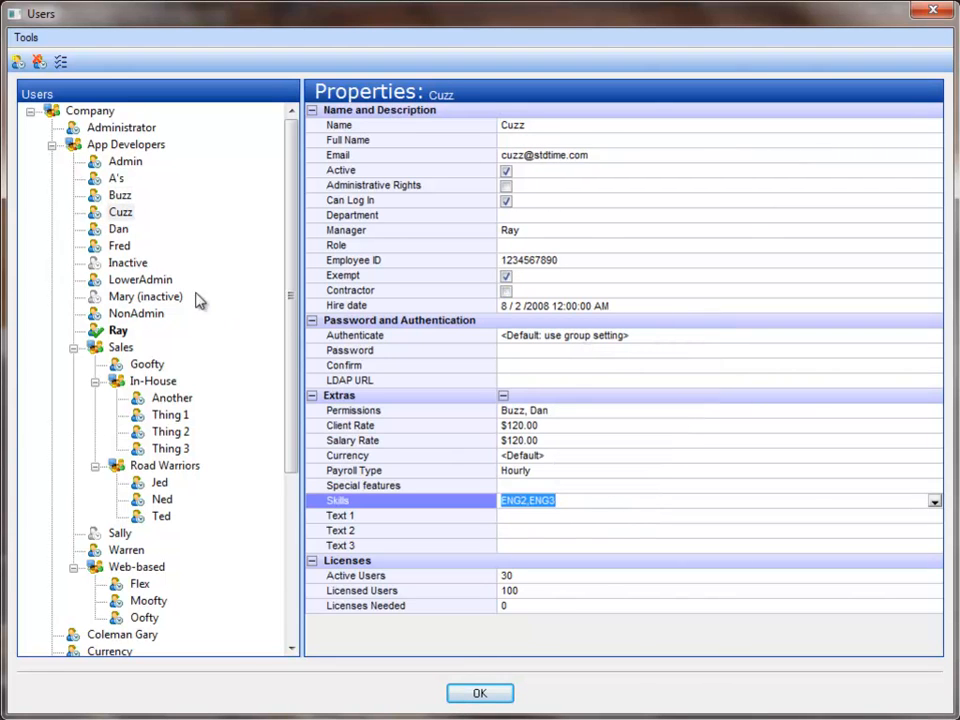
pyautogui.click(119, 230)
pyautogui.click(121, 247)
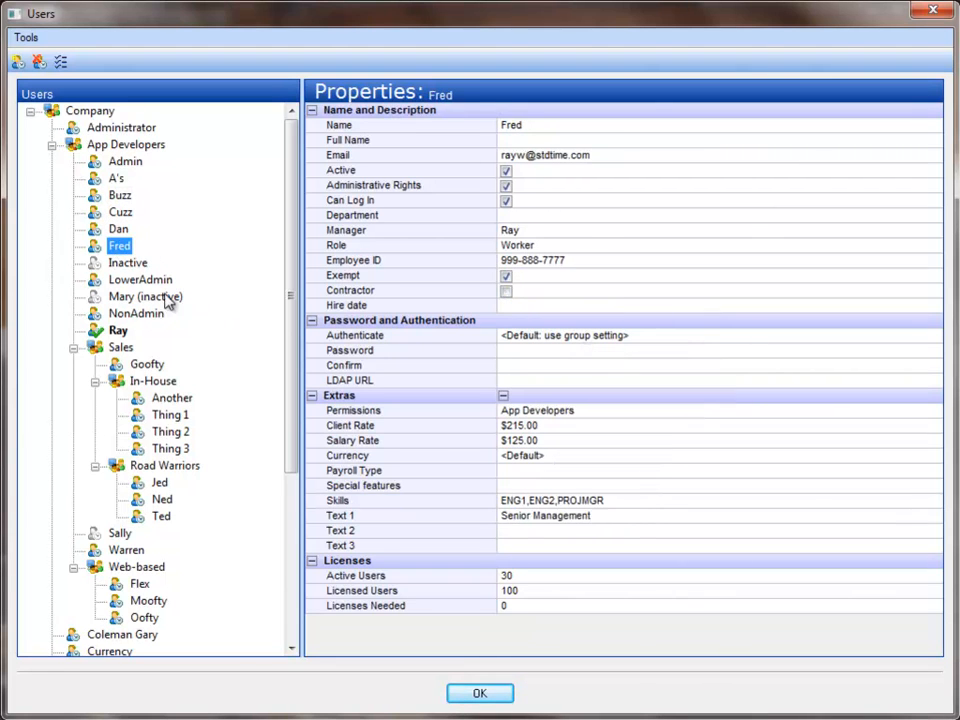
pyautogui.click(634, 499)
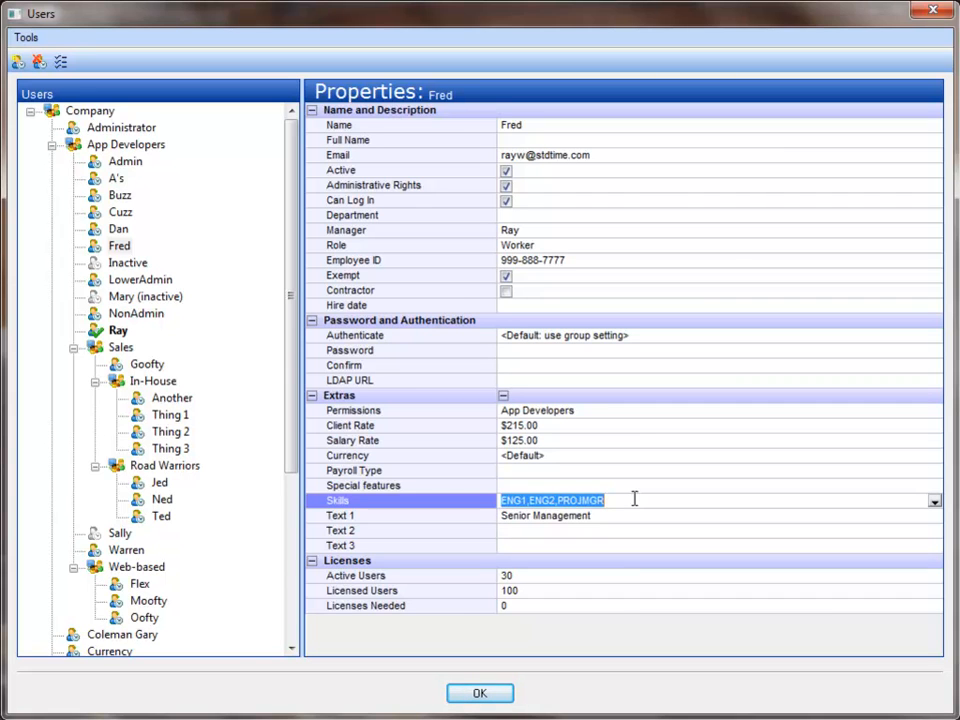
pyautogui.click(477, 691)
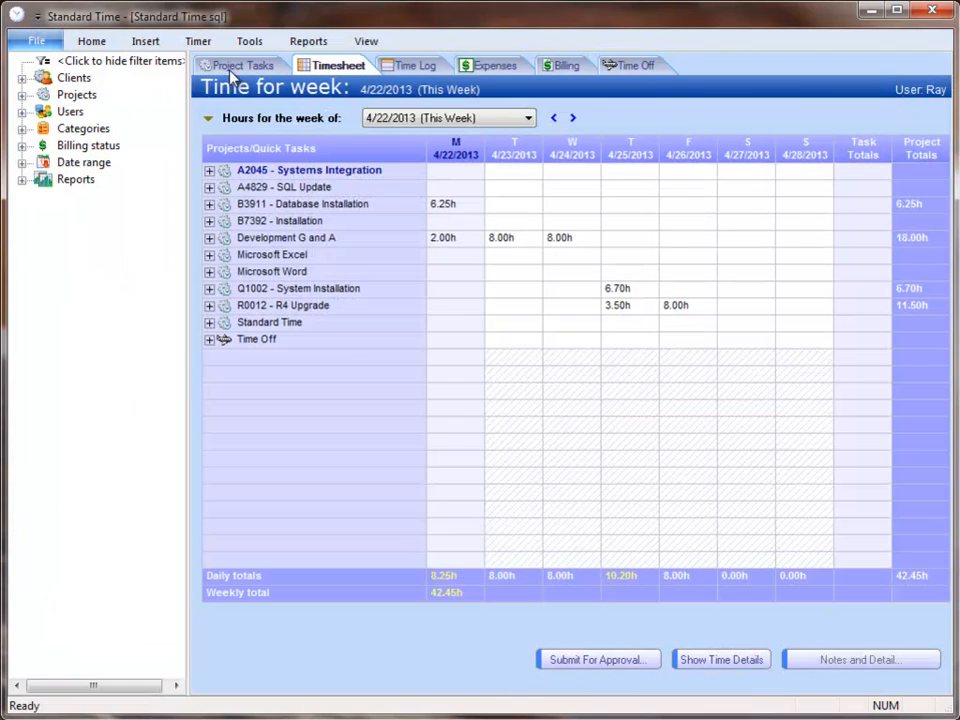
# Show All Project Tasks and browse the A1889 Database Migration and A2045 Systems Integration rows
pyautogui.click(247, 70)
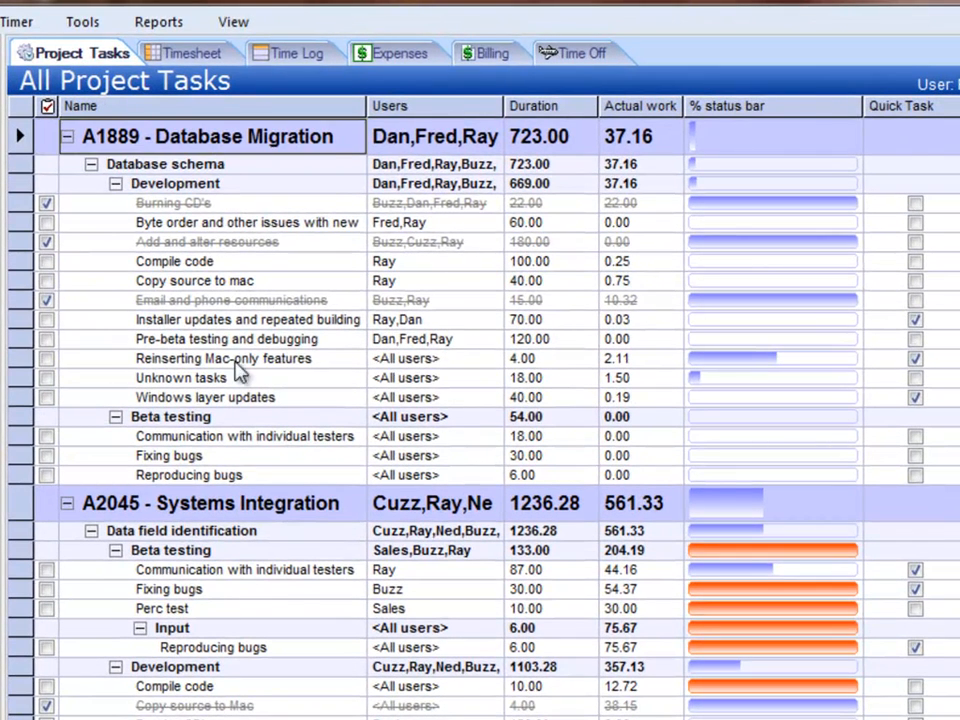
pyautogui.click(238, 504)
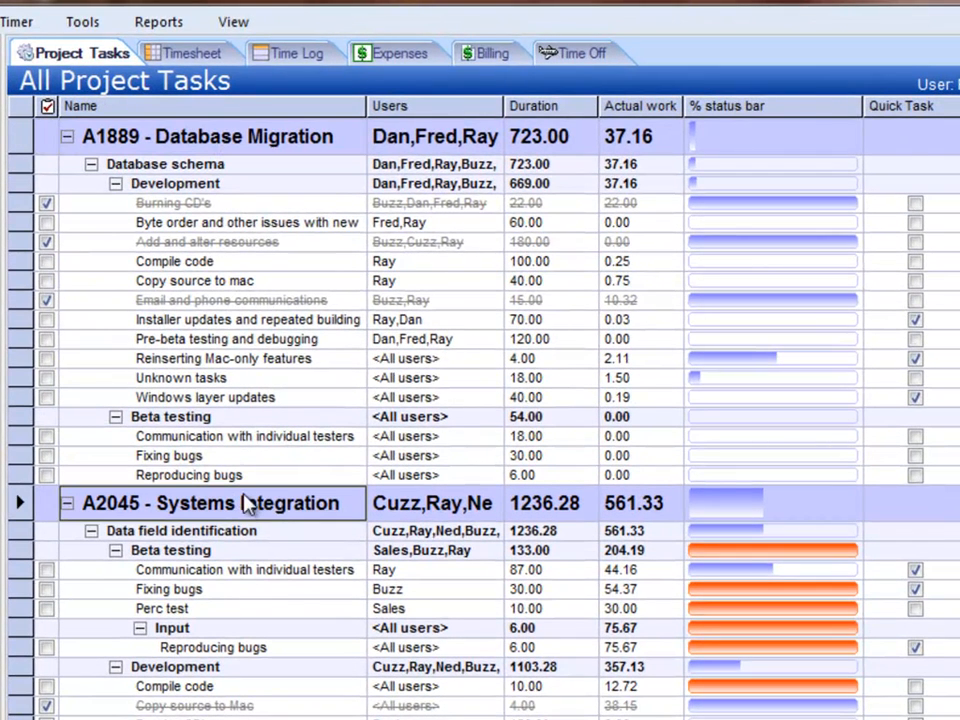
pyautogui.moveTo(160, 165); pyautogui.dragTo(240, 476)
pyautogui.click(240, 143)
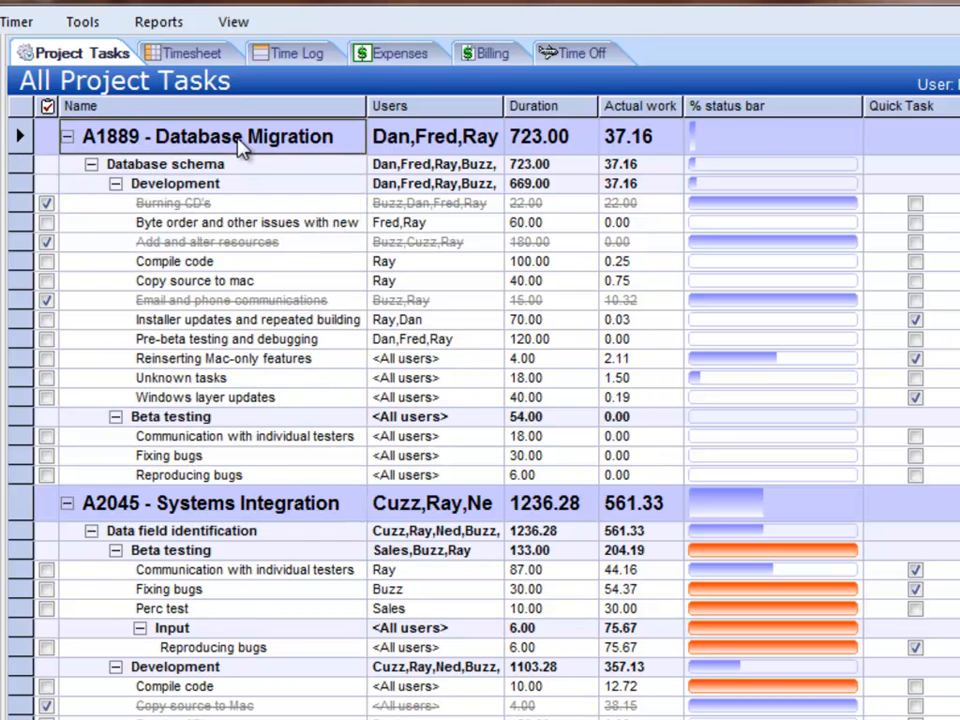
pyautogui.click(258, 503)
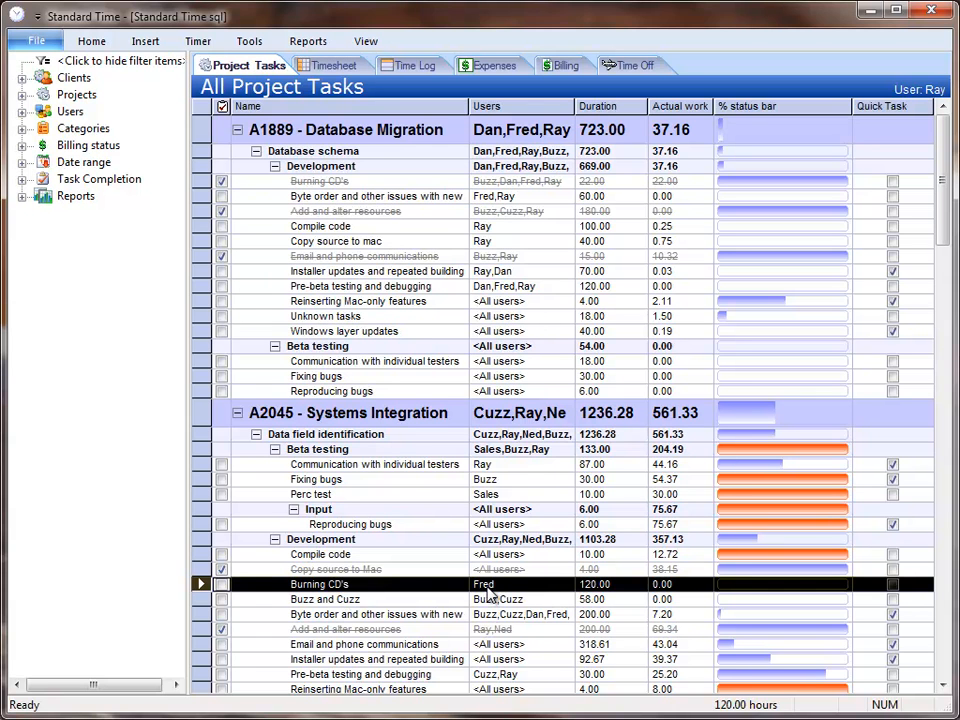
# Add a second user beside the existing assignee on A2045's Burning CD's task and save
pyautogui.doubleClick(400, 587)
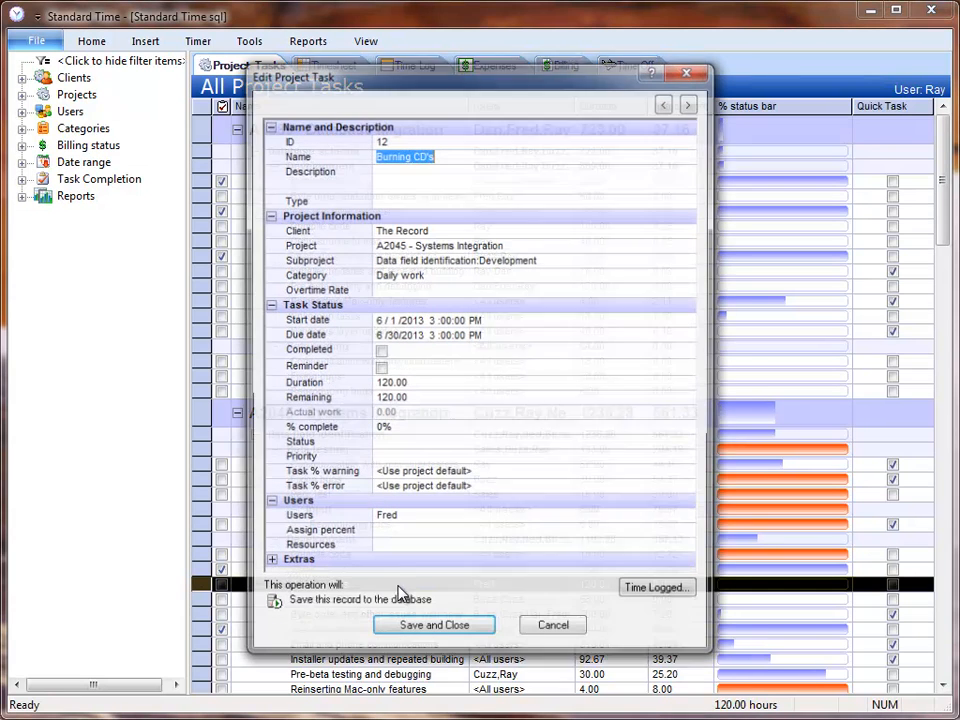
pyautogui.click(690, 519)
pyautogui.click(690, 519)
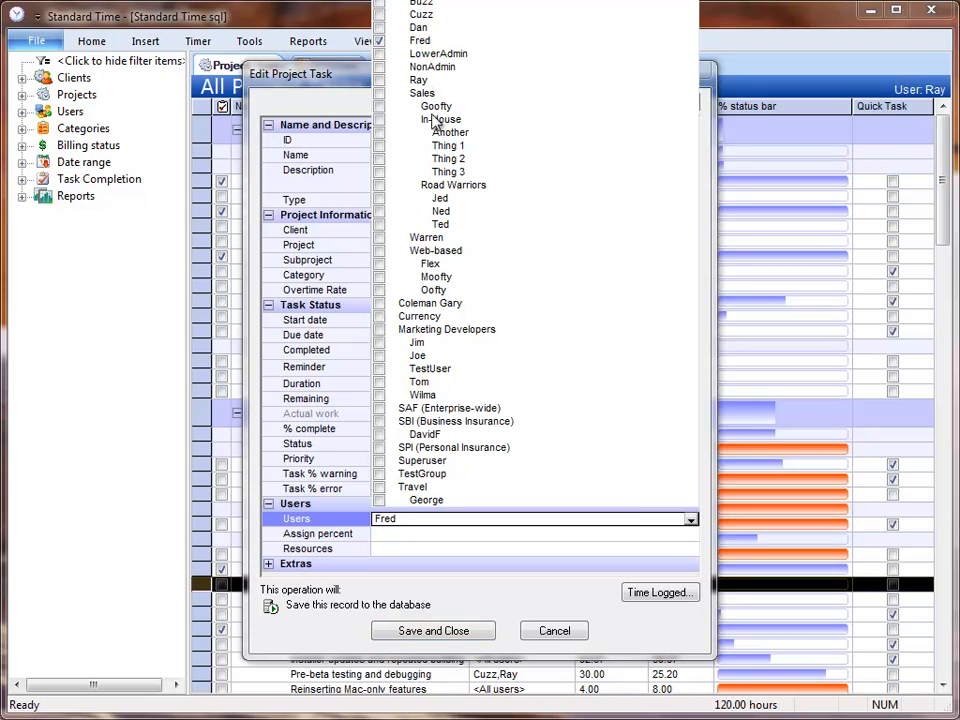
pyautogui.click(379, 28)
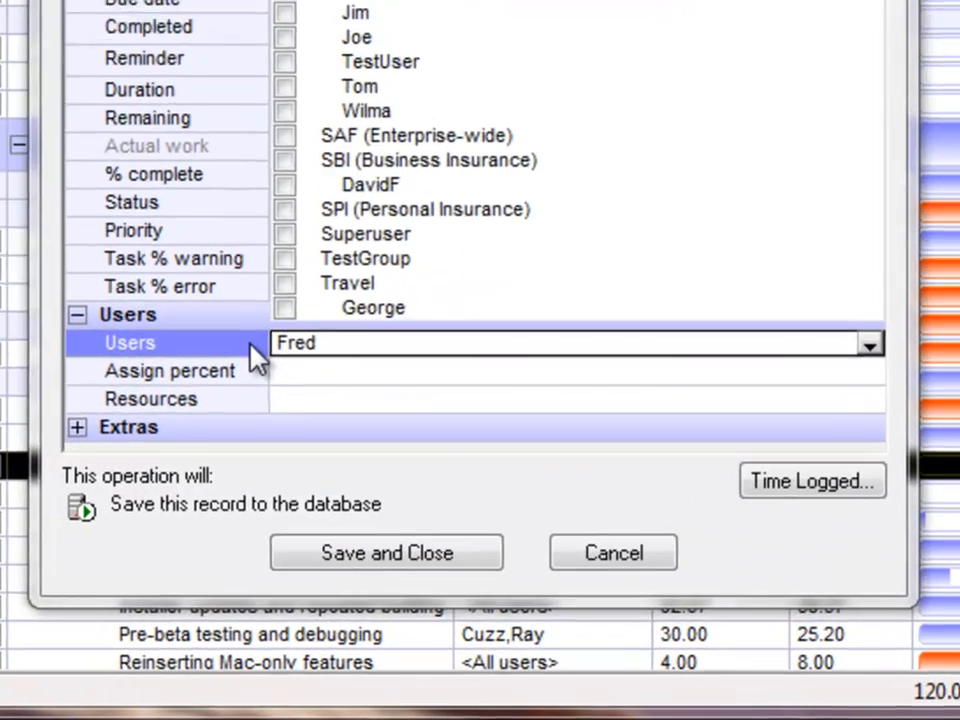
pyautogui.click(360, 520)
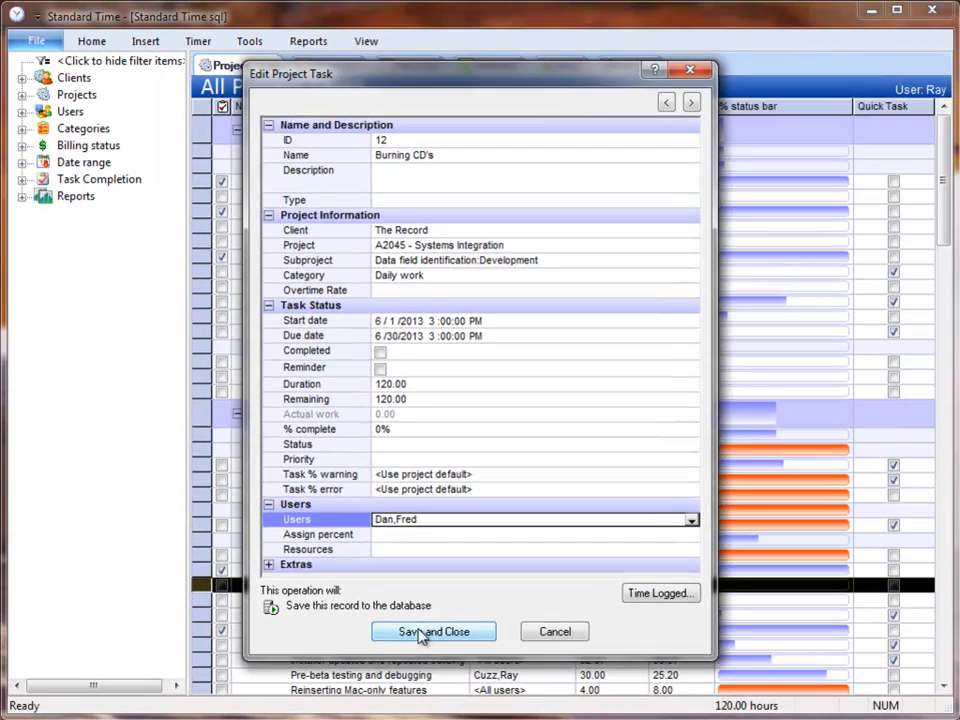
pyautogui.click(391, 578)
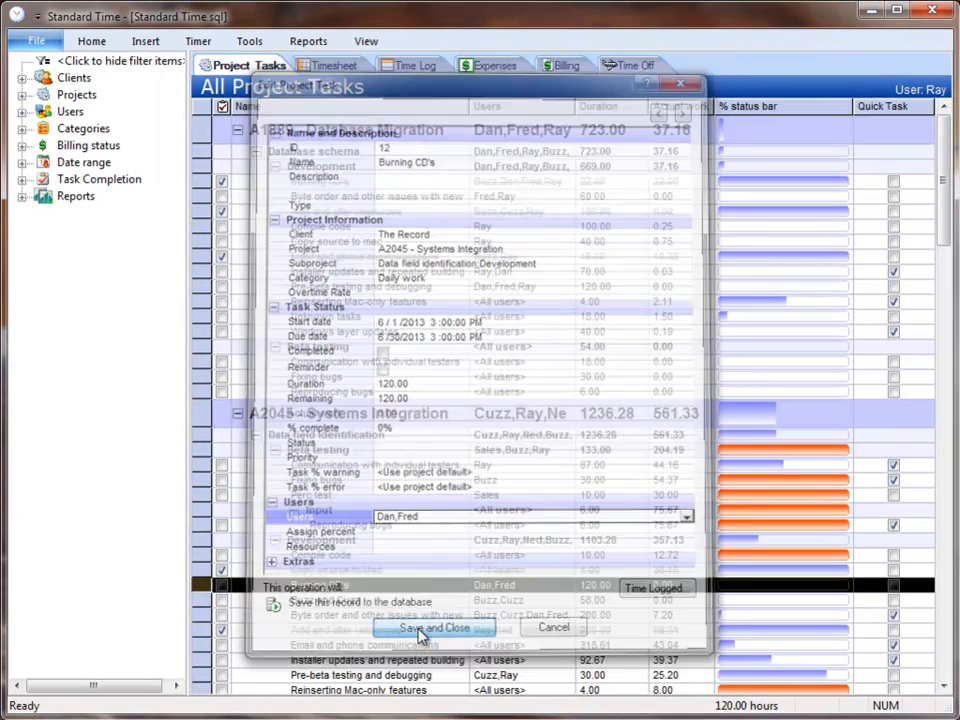
# Reopen Assign Users By Skill for A4829 - SQL Update via Tools > Projects
pyautogui.click(250, 44)
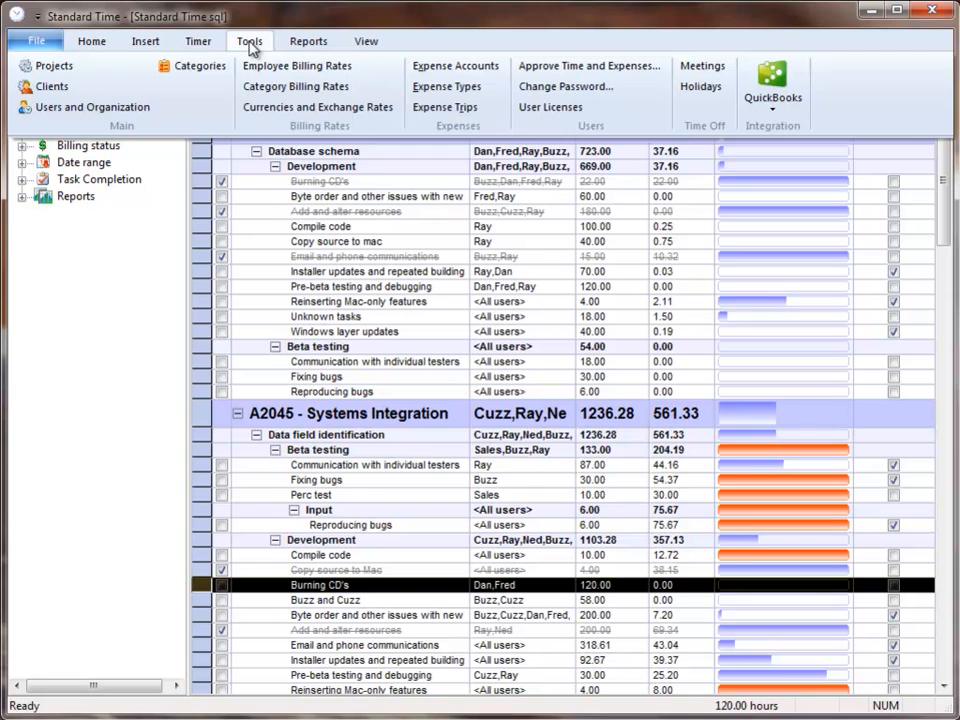
pyautogui.click(57, 67)
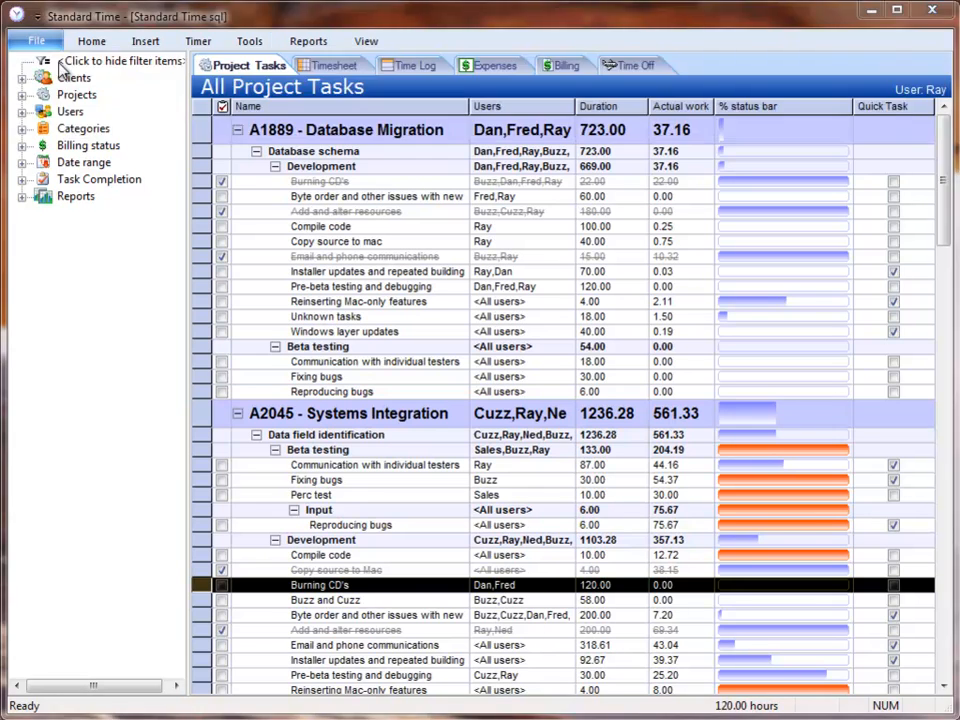
pyautogui.click(110, 236)
pyautogui.rightClick(110, 236)
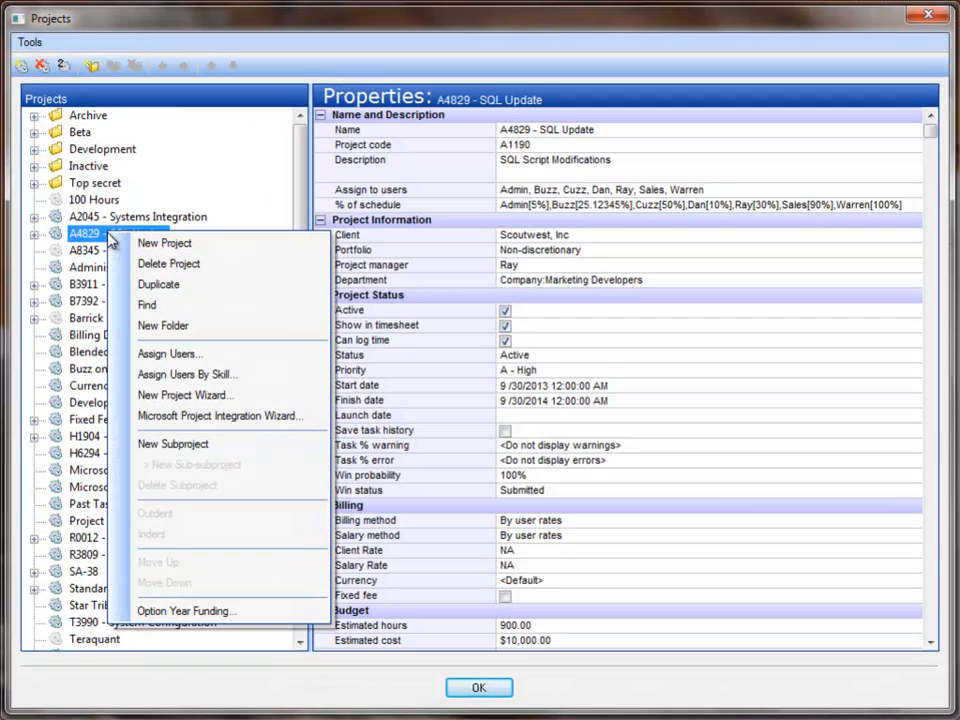
pyautogui.click(265, 374)
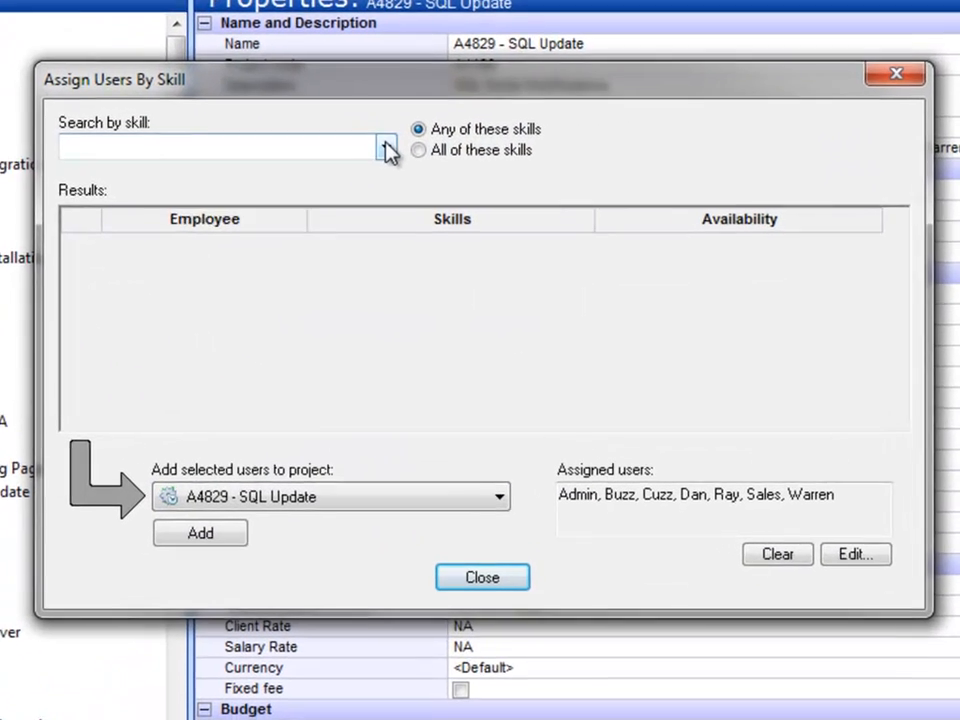
# Search users by the skills ENG1, ENG2 and ENG3
pyautogui.click(450, 205)
pyautogui.click(62, 188)
pyautogui.click(62, 208)
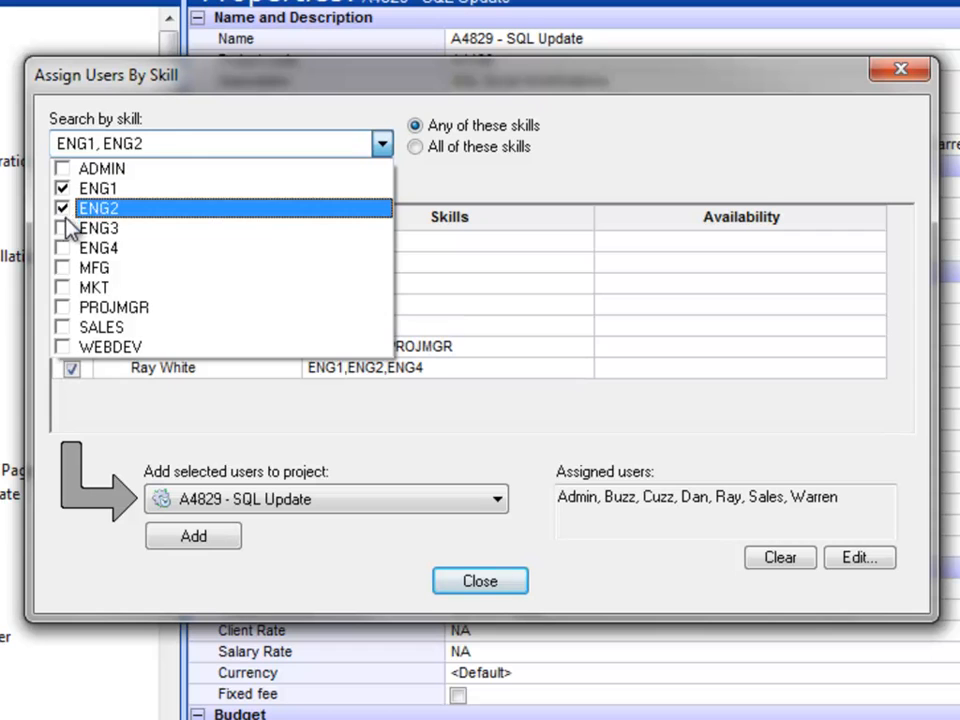
pyautogui.click(63, 228)
pyautogui.click(529, 184)
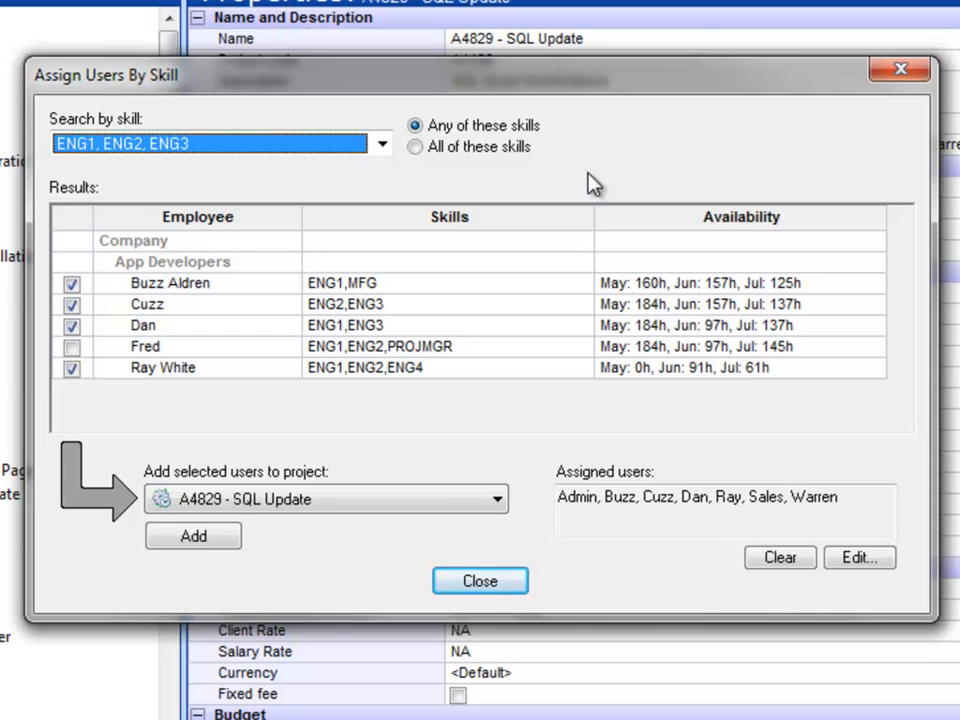
# Check the unticked developer's skills and availability chart, then tick him so all five are selected
pyautogui.click(268, 352)
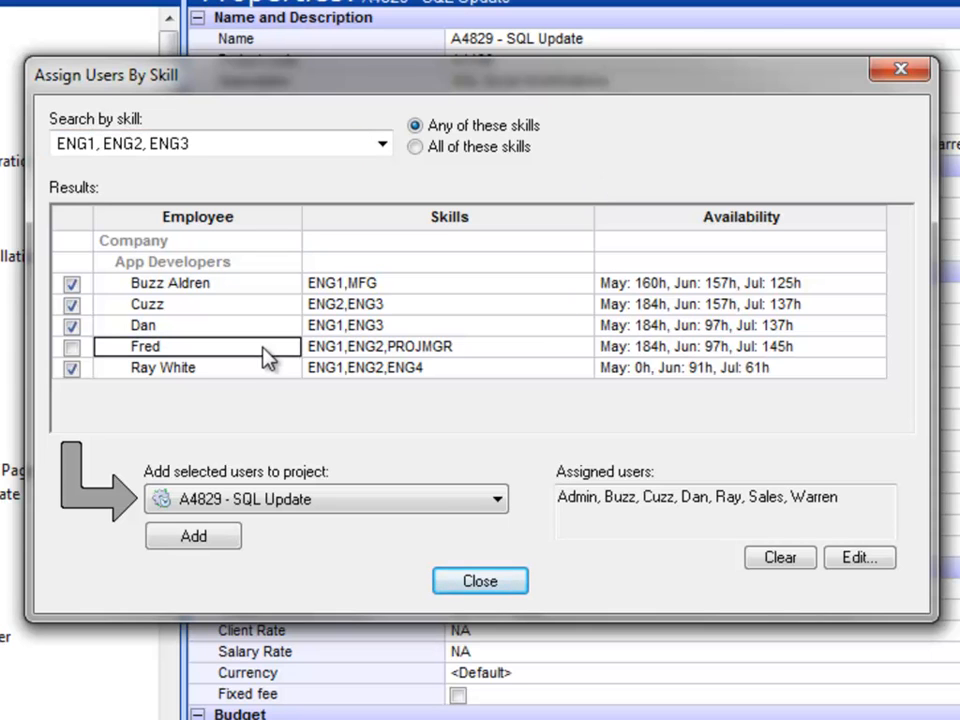
pyautogui.click(480, 352)
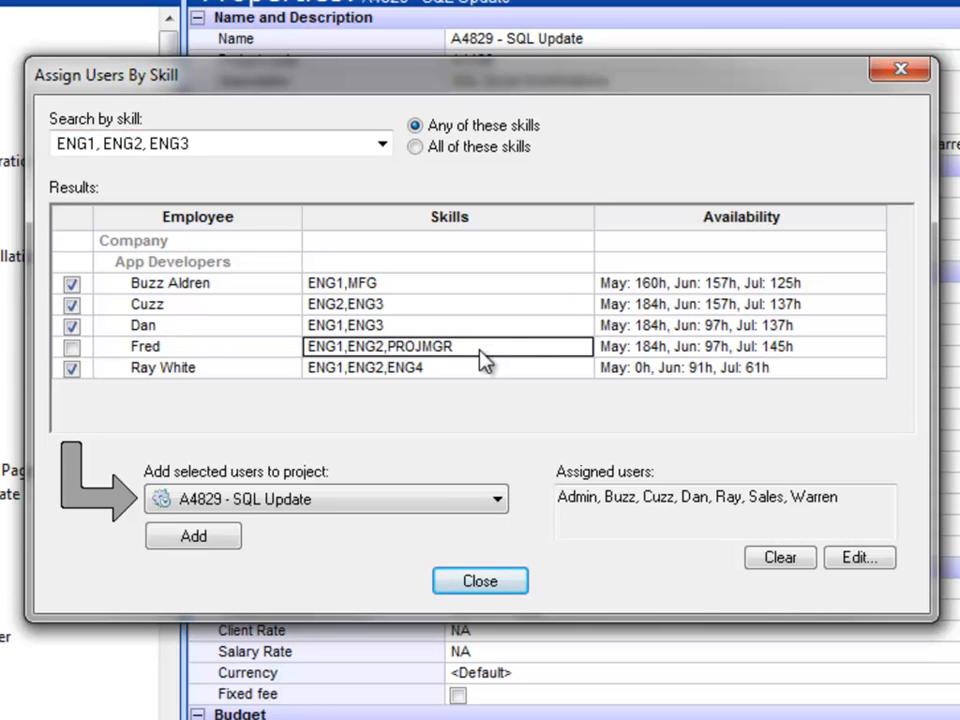
pyautogui.click(829, 351)
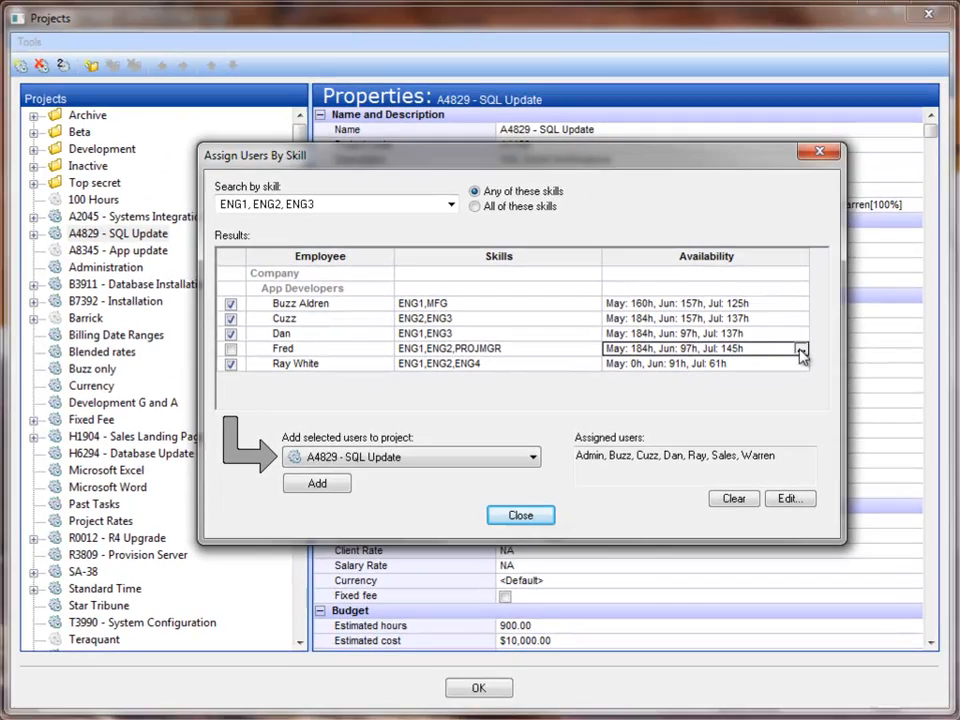
pyautogui.click(800, 350)
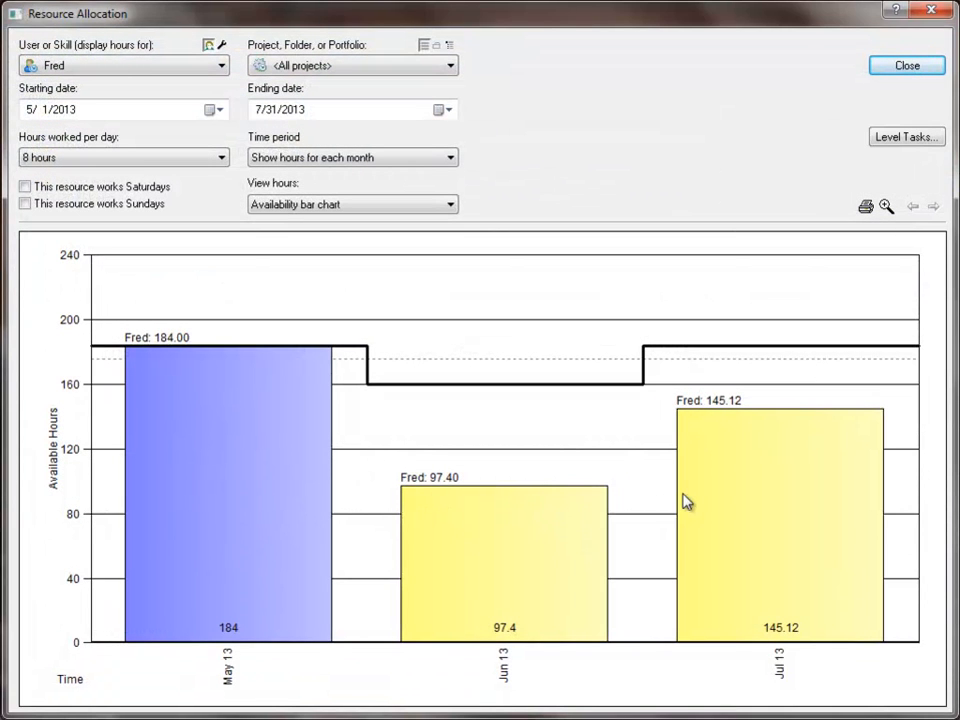
pyautogui.click(231, 348)
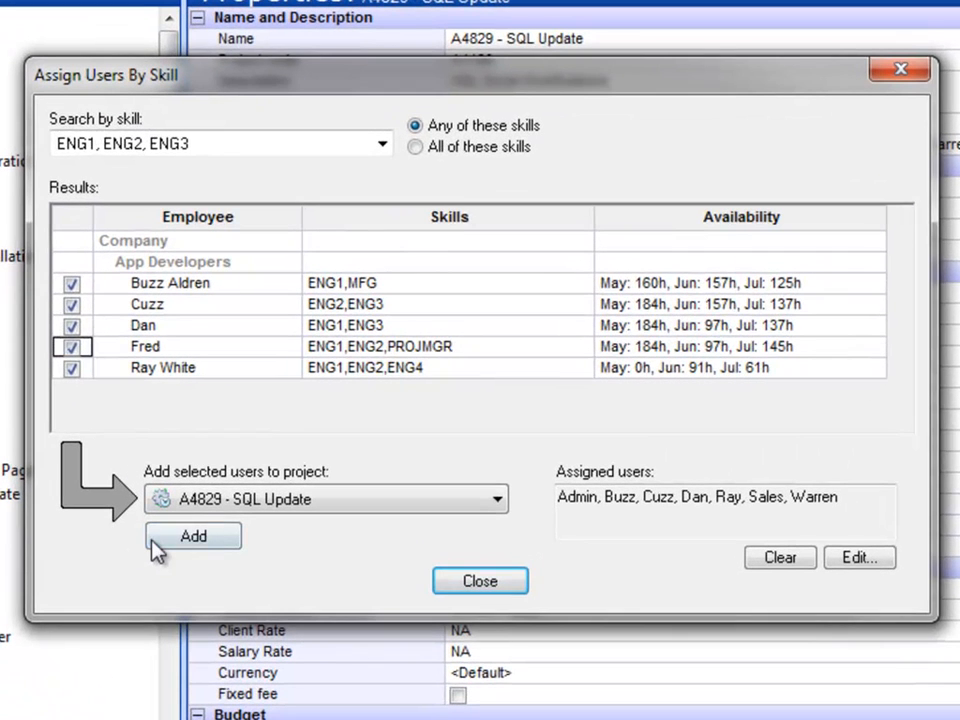
# Add the five checked developers to A4829 - SQL Update, giving seven assigned users
pyautogui.click(165, 538)
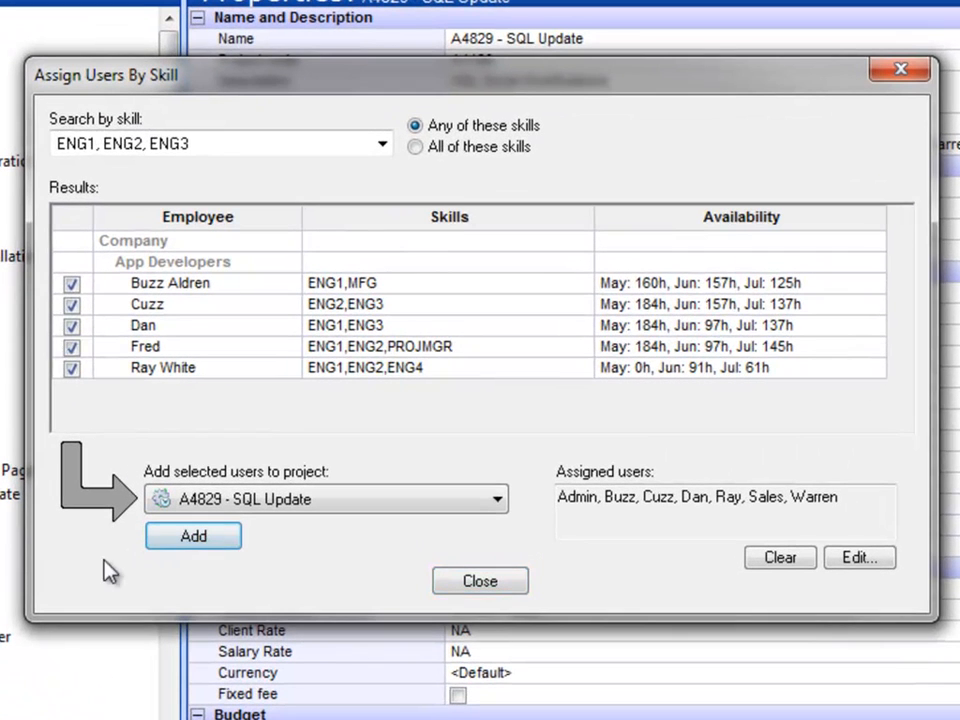